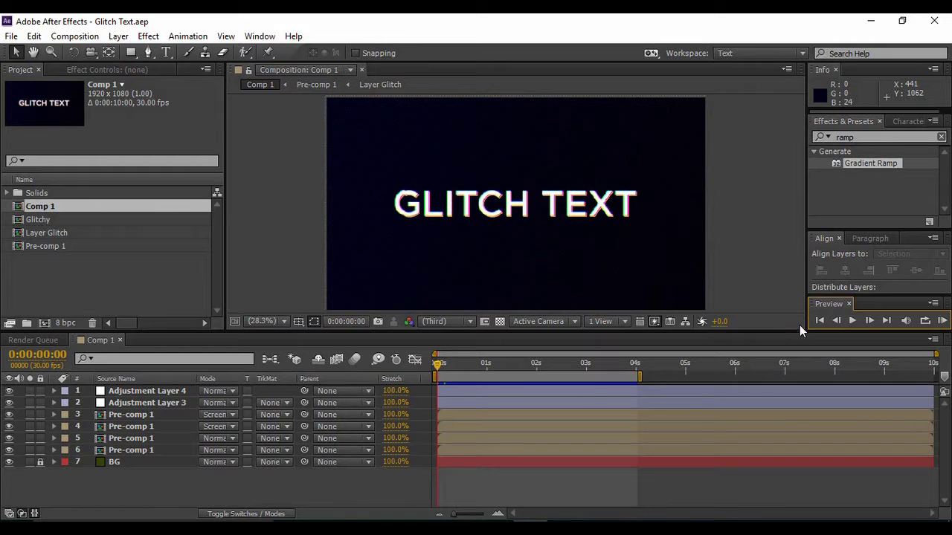
Preview the finished glitch text animation in Comp 1 and create a new composition named Glitch
{"action": "left_click", "coordinate": [852, 320]}
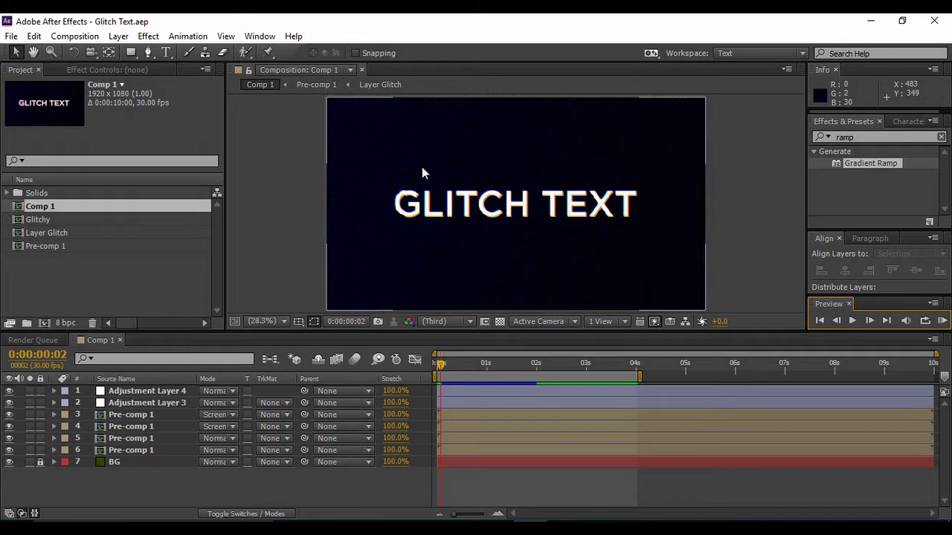
{"action": "left_click", "coordinate": [77, 37]}
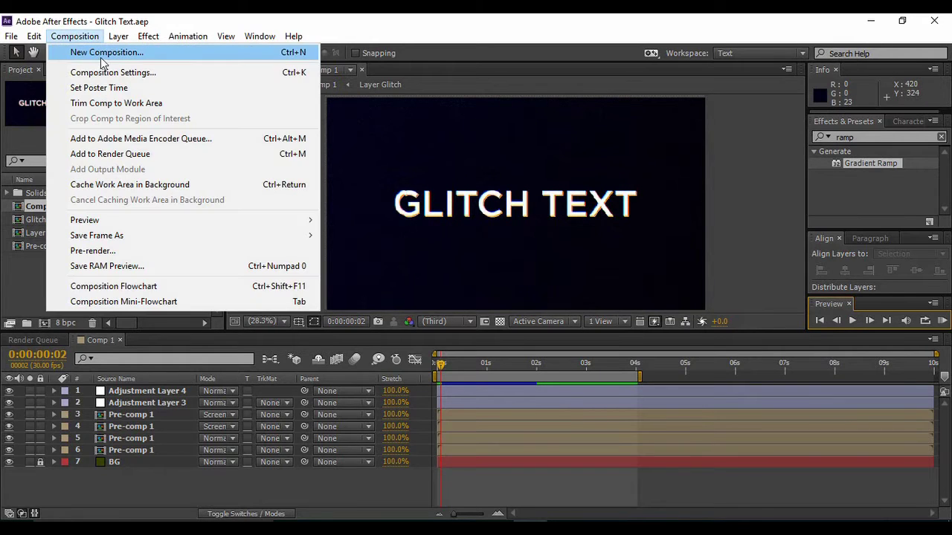
{"action": "left_click", "coordinate": [104, 54]}
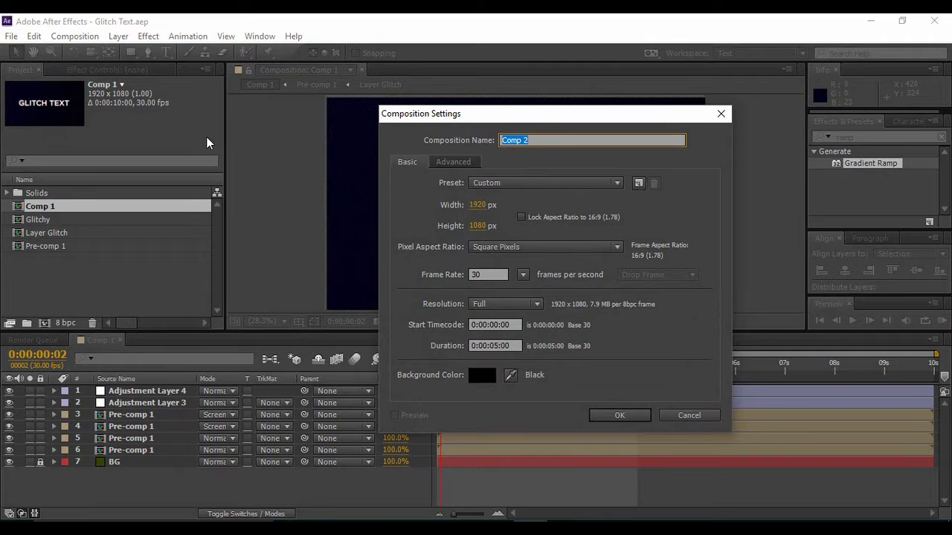
{"action": "type", "text": "Glitch"}
{"action": "left_click", "coordinate": [621, 418]}
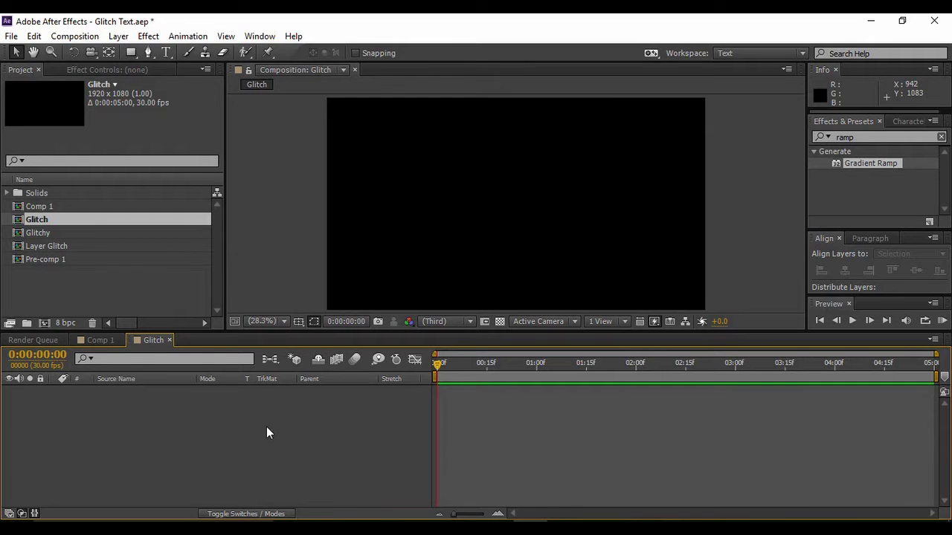
Add a solid layer named BG to the Glitch composition
{"action": "right_click", "coordinate": [243, 429]}
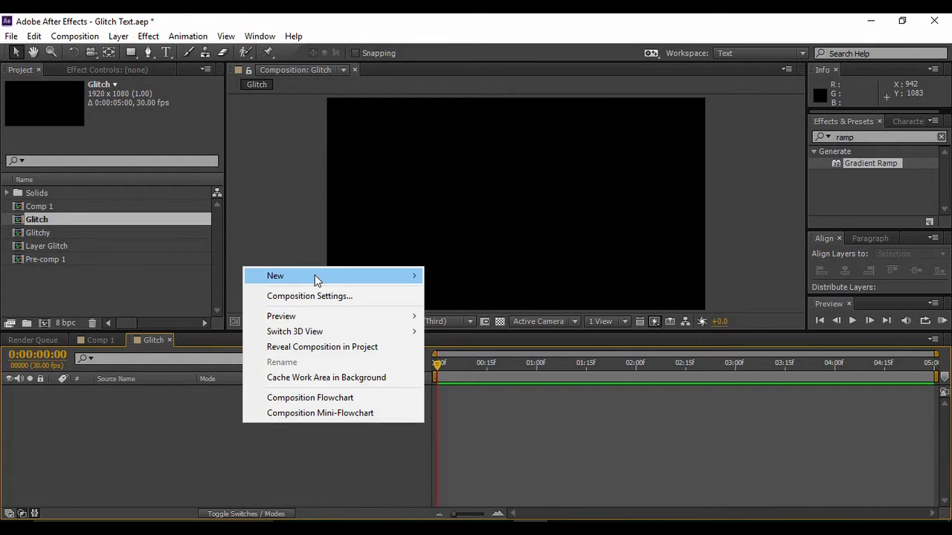
{"action": "mouse_move", "coordinate": [315, 276]}
{"action": "left_click", "coordinate": [490, 316]}
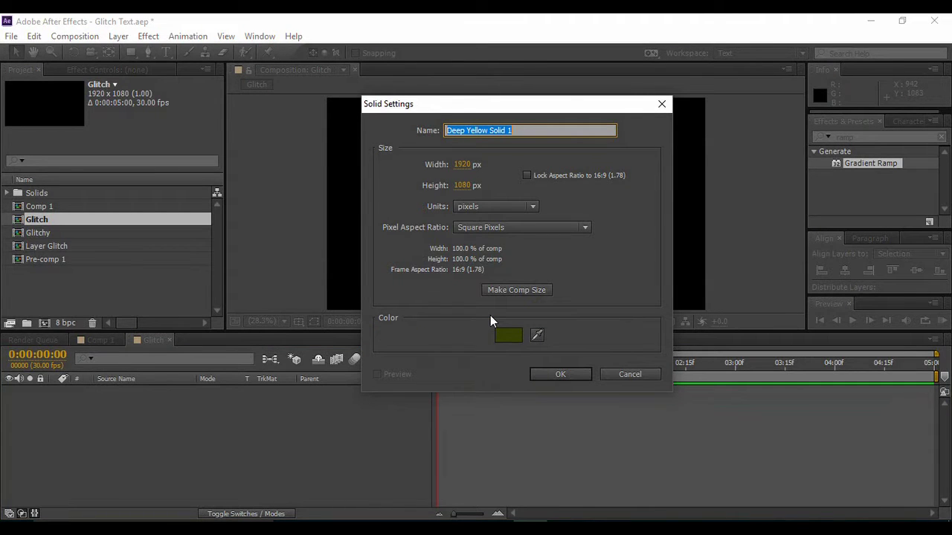
{"action": "type", "text": "BG"}
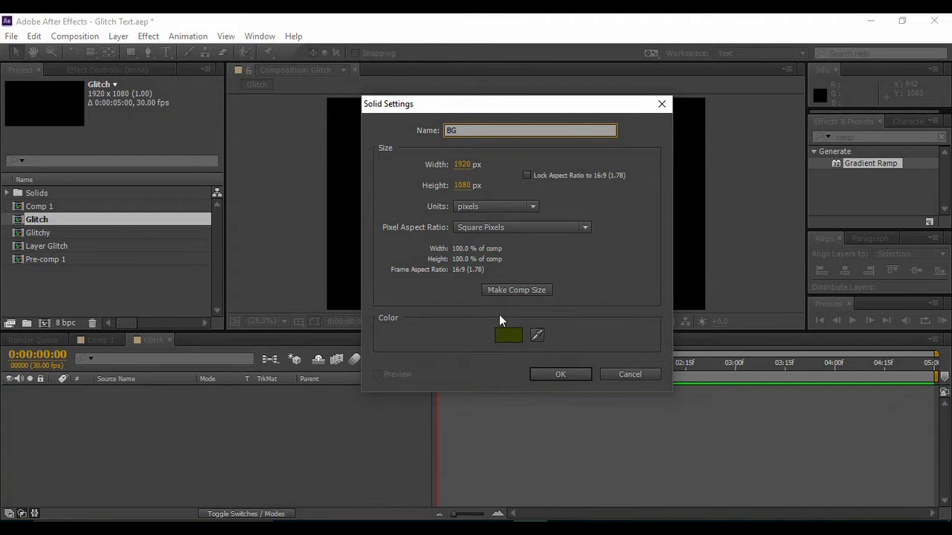
{"action": "left_click", "coordinate": [552, 376]}
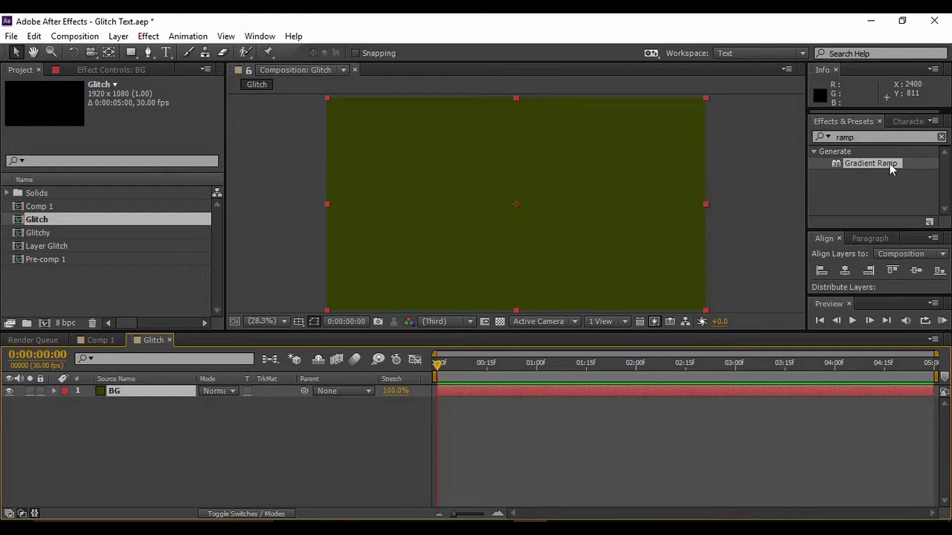
Apply Gradient Ramp to the BG solid, with the ramp start at about -155, -7 and the end at about 2047, 1080
{"action": "left_click_drag", "start_coordinate": [872, 167], "coordinate": [574, 207]}
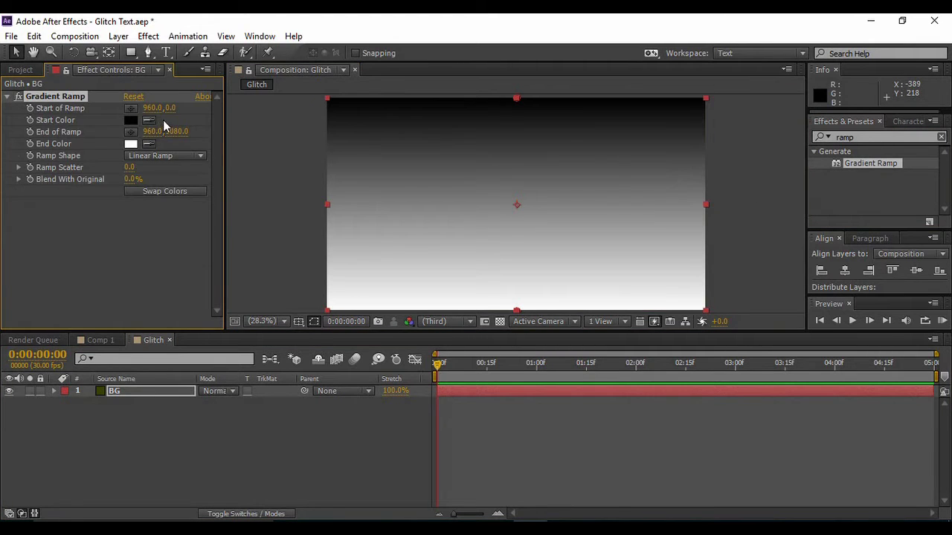
{"action": "left_click_drag", "start_coordinate": [516, 99], "coordinate": [295, 98]}
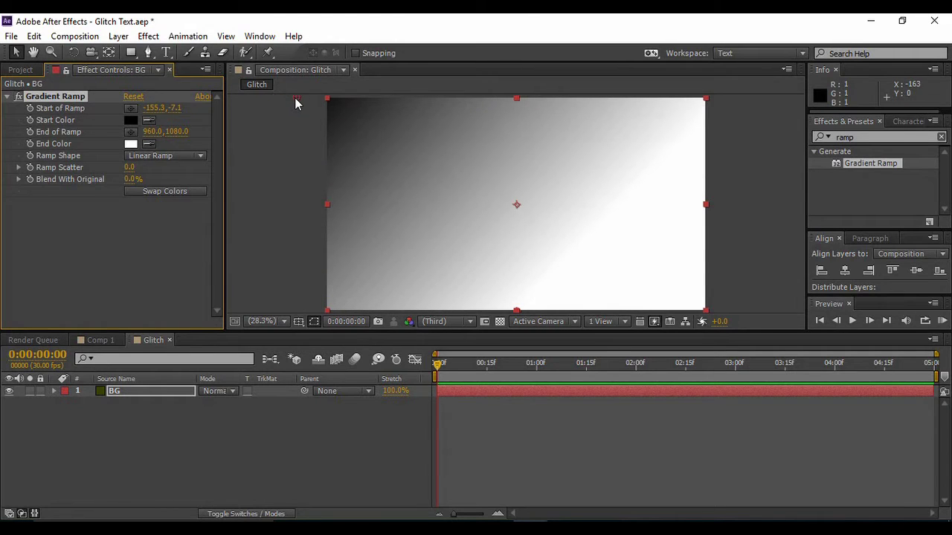
{"action": "left_click_drag", "start_coordinate": [529, 303], "coordinate": [730, 309]}
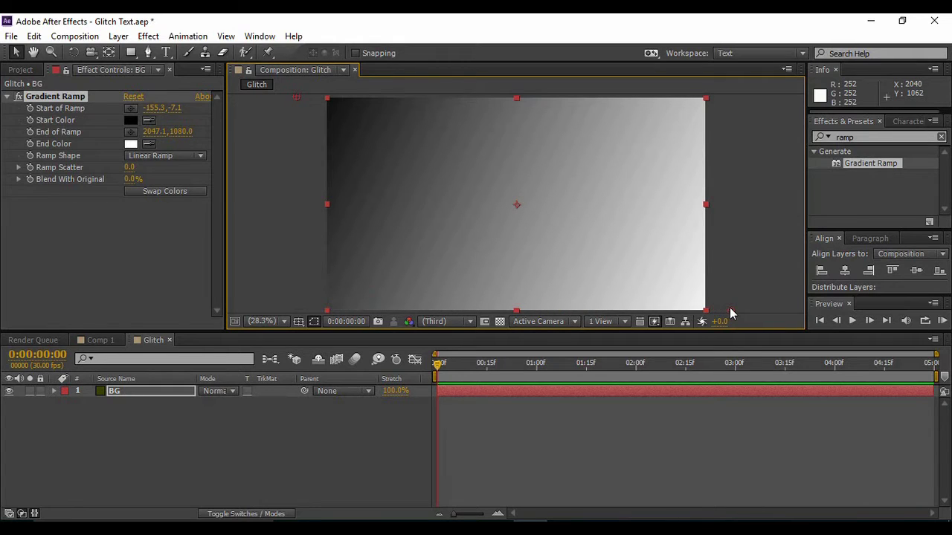
Set the Gradient Ramp's end color to dark blue 0C0226 and try swapping the start and end colors
{"action": "left_click", "coordinate": [130, 143]}
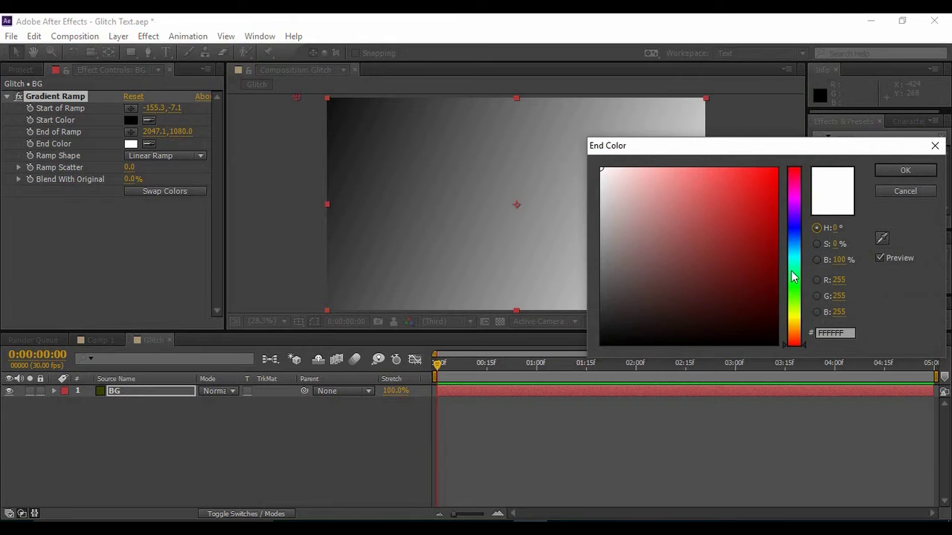
{"action": "left_click_drag", "start_coordinate": [798, 251], "coordinate": [793, 226]}
{"action": "left_click_drag", "start_coordinate": [734, 281], "coordinate": [766, 319]}
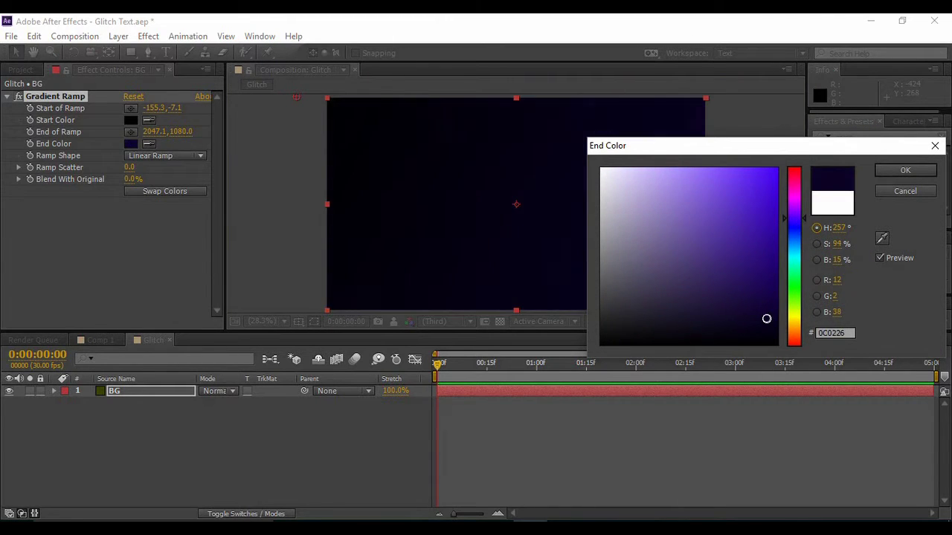
{"action": "left_click", "coordinate": [903, 172]}
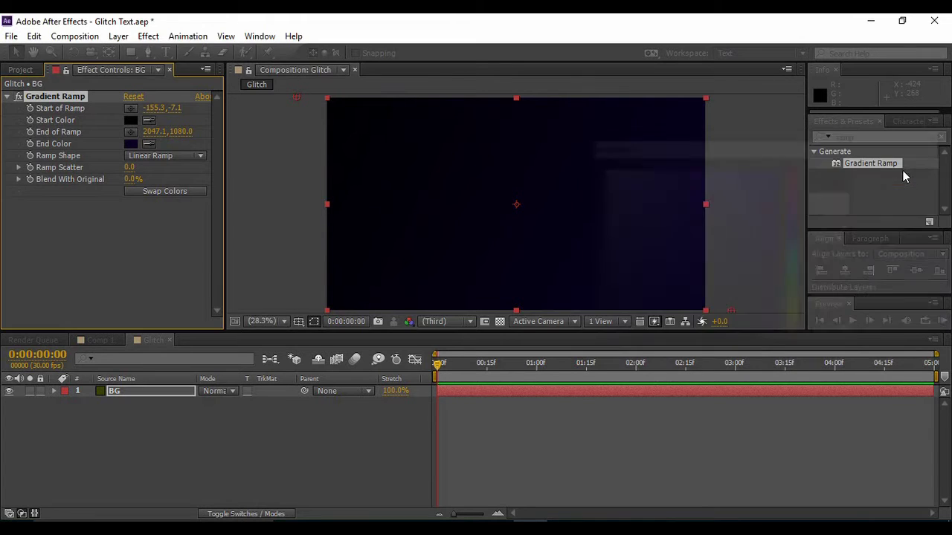
{"action": "left_click", "coordinate": [176, 192]}
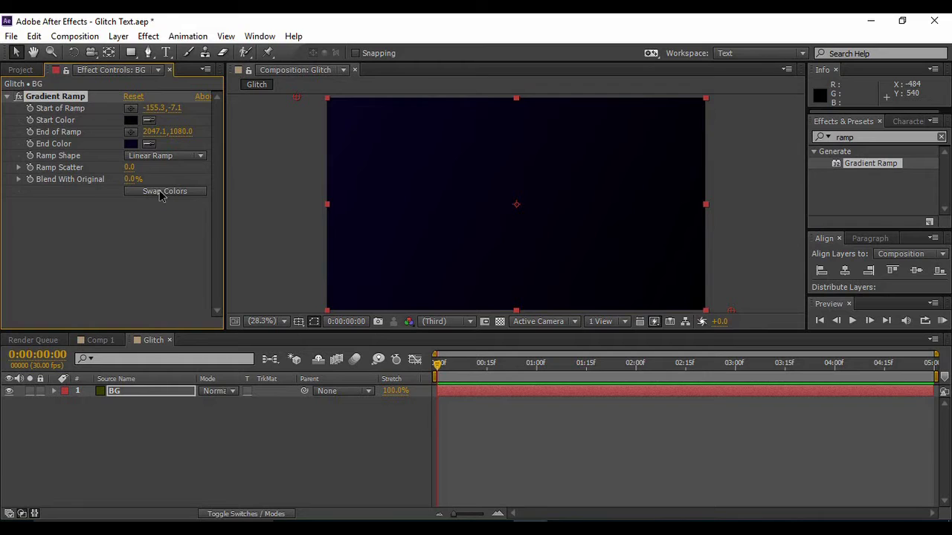
{"action": "left_click", "coordinate": [244, 428]}
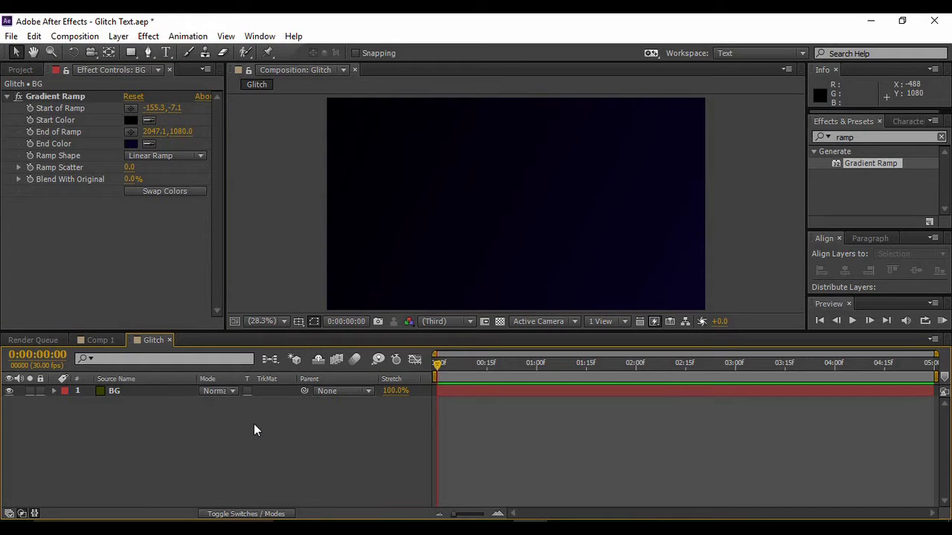
Enlarge the composition viewer by shrinking the timeline area, and lock the BG layer
{"action": "left_click_drag", "start_coordinate": [378, 333], "coordinate": [381, 335]}
{"action": "left_click_drag", "start_coordinate": [409, 383], "coordinate": [438, 394]}
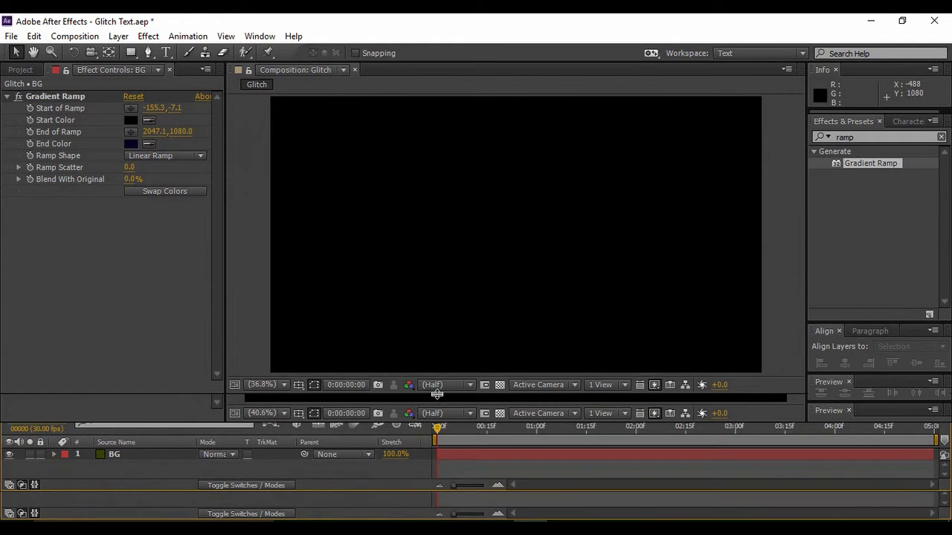
{"action": "left_click", "coordinate": [40, 456]}
Add a text layer reading GLITCH TEXT to the composition
{"action": "left_click", "coordinate": [166, 52]}
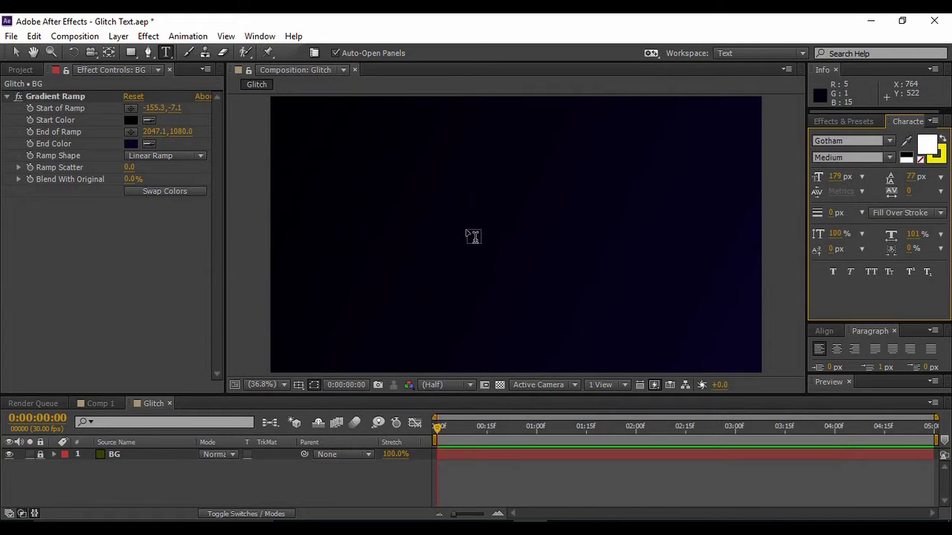
{"action": "left_click", "coordinate": [467, 236]}
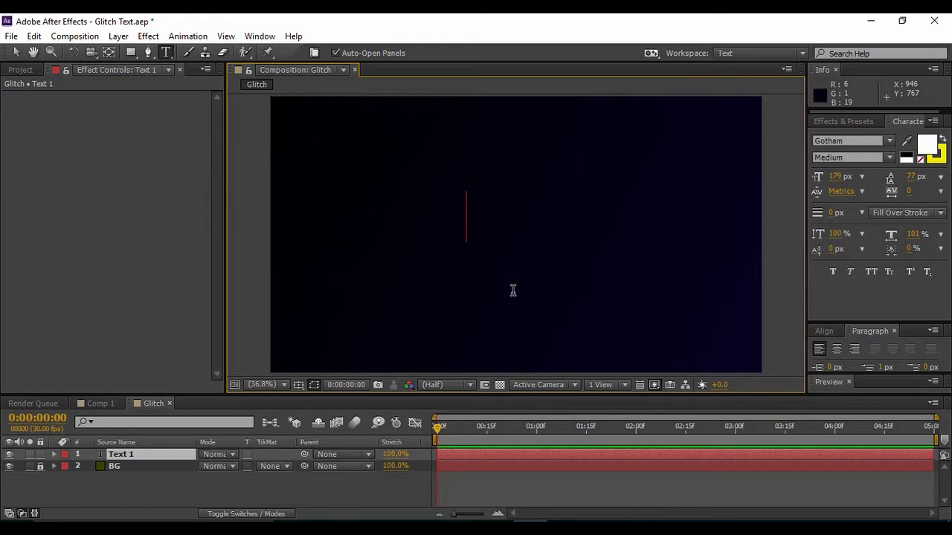
{"action": "type", "text": "GLITCH TEXT"}
Center the GLITCH TEXT layer horizontally and vertically in the composition and leave the Type tool
{"action": "left_click", "coordinate": [824, 331]}
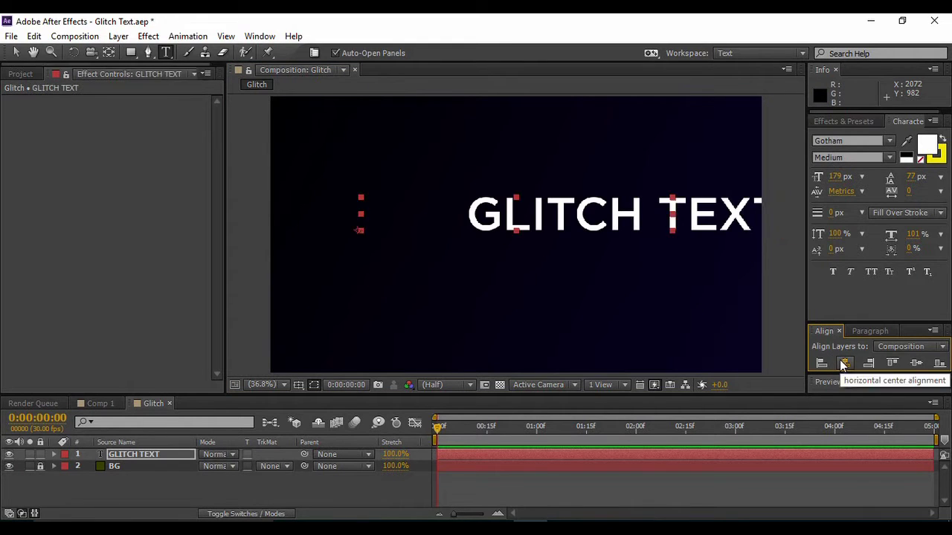
{"action": "left_click", "coordinate": [843, 363]}
{"action": "left_click", "coordinate": [911, 363]}
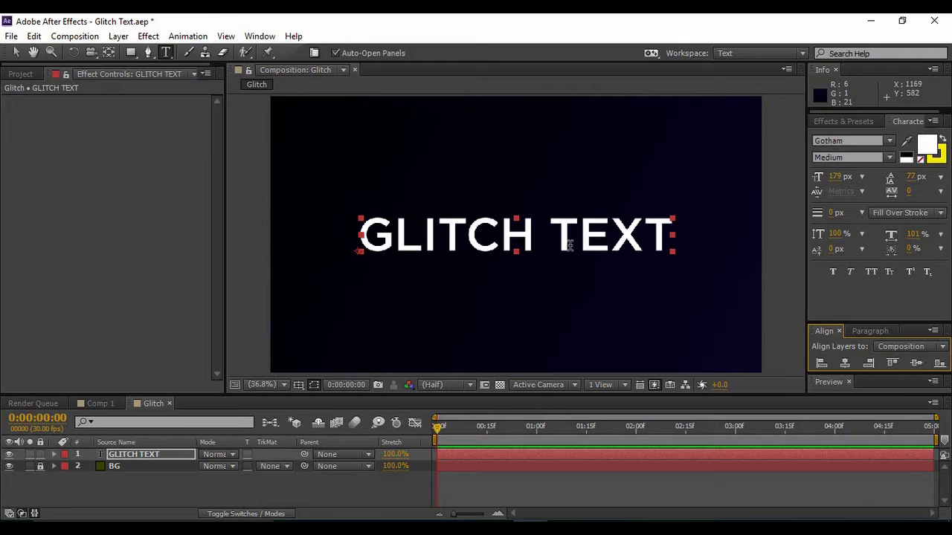
{"action": "left_click", "coordinate": [12, 55]}
Draw a white rectangle on its own shape layer over the lower half of the text and trim that layer to end at frame 8
{"action": "left_click", "coordinate": [205, 496]}
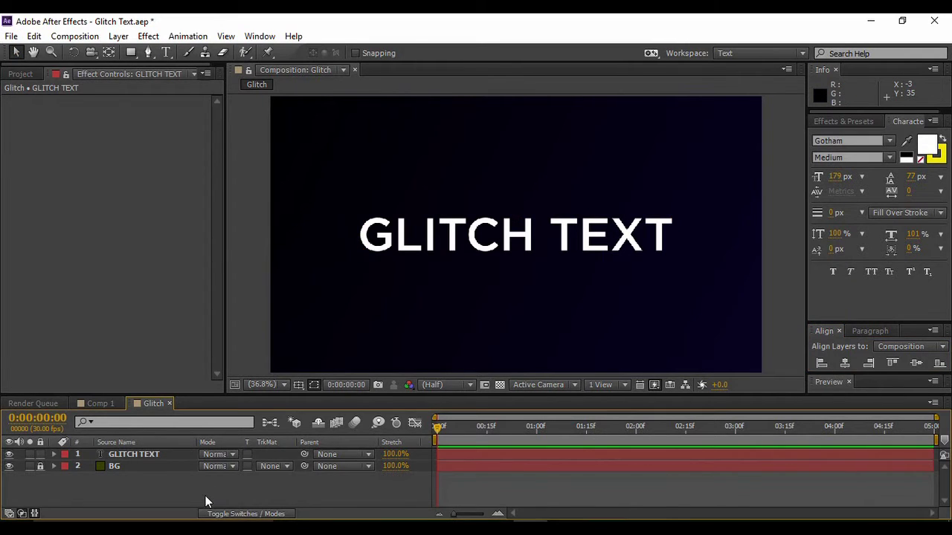
{"action": "left_click", "coordinate": [126, 53]}
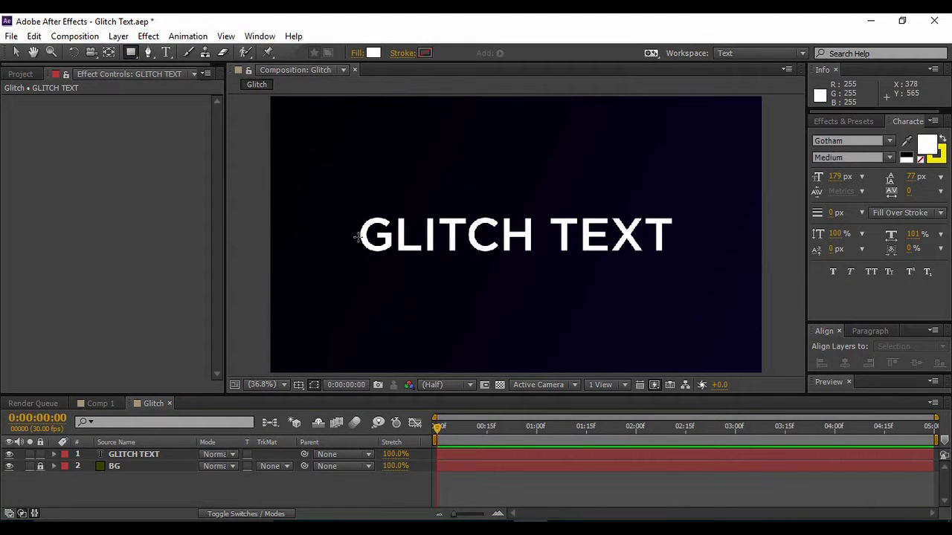
{"action": "mouse_move", "coordinate": [337, 233]}
{"action": "left_mouse_down"}
{"action": "mouse_move", "coordinate": [463, 251]}
{"action": "mouse_move", "coordinate": [735, 259]}
{"action": "mouse_move", "coordinate": [718, 239]}
{"action": "mouse_move", "coordinate": [711, 261]}
{"action": "left_mouse_up"}
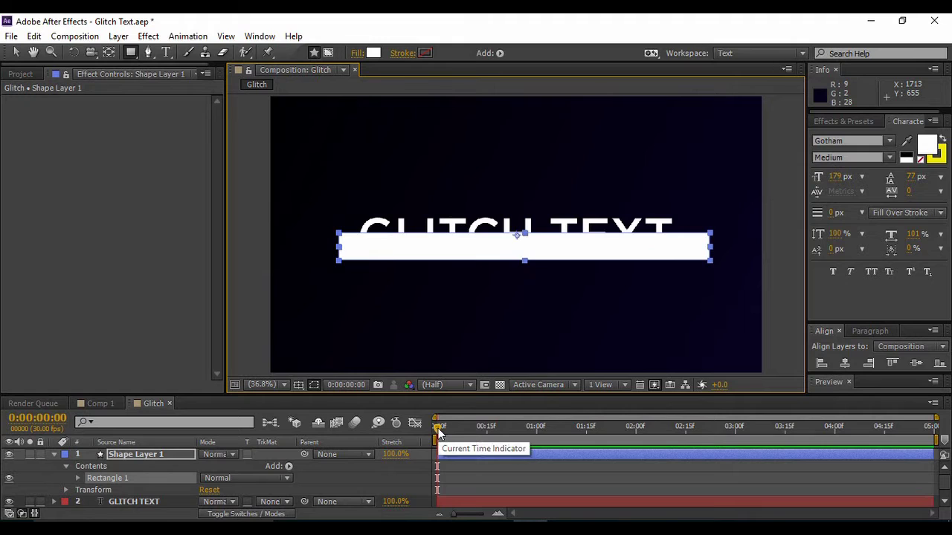
{"action": "left_click", "coordinate": [461, 431]}
{"action": "left_click_drag", "start_coordinate": [460, 437], "coordinate": [463, 437]}
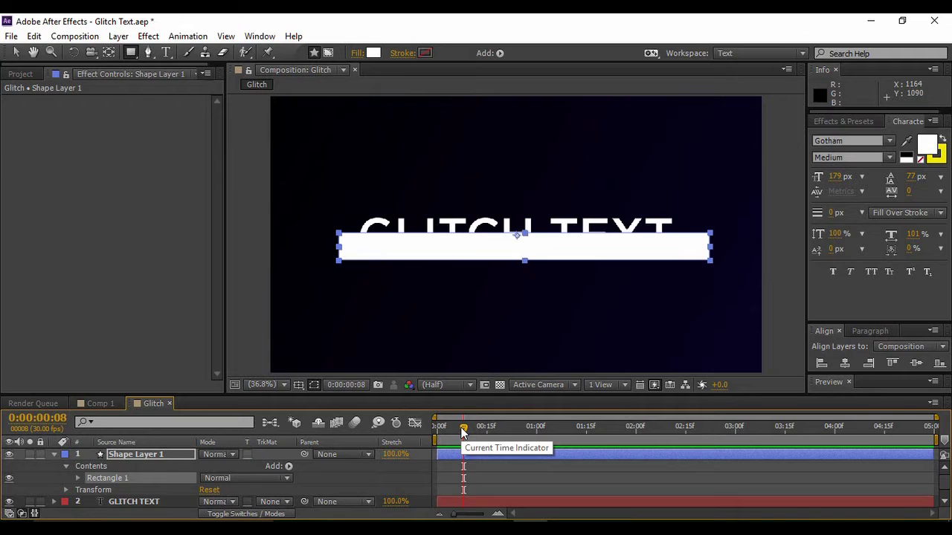
{"action": "key", "text": "alt+bracketright"}
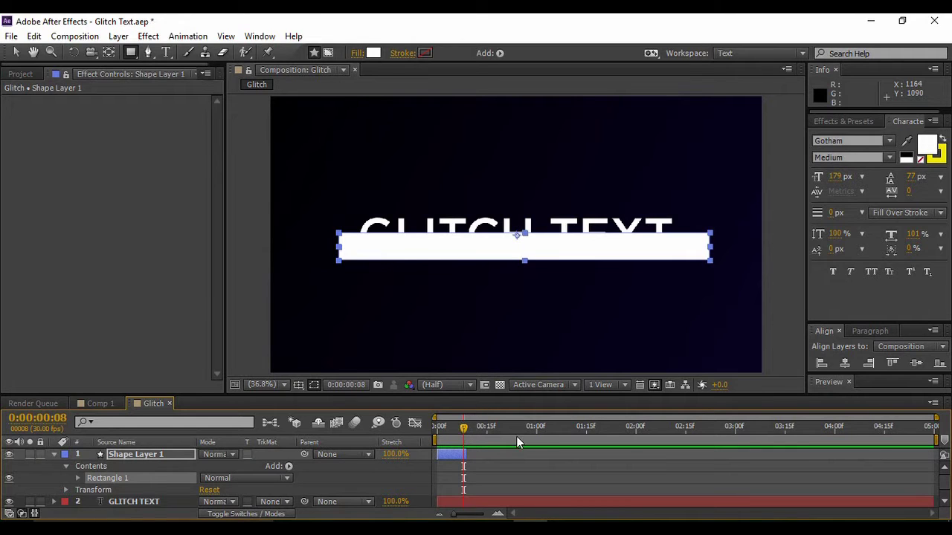
{"action": "left_click", "coordinate": [53, 454]}
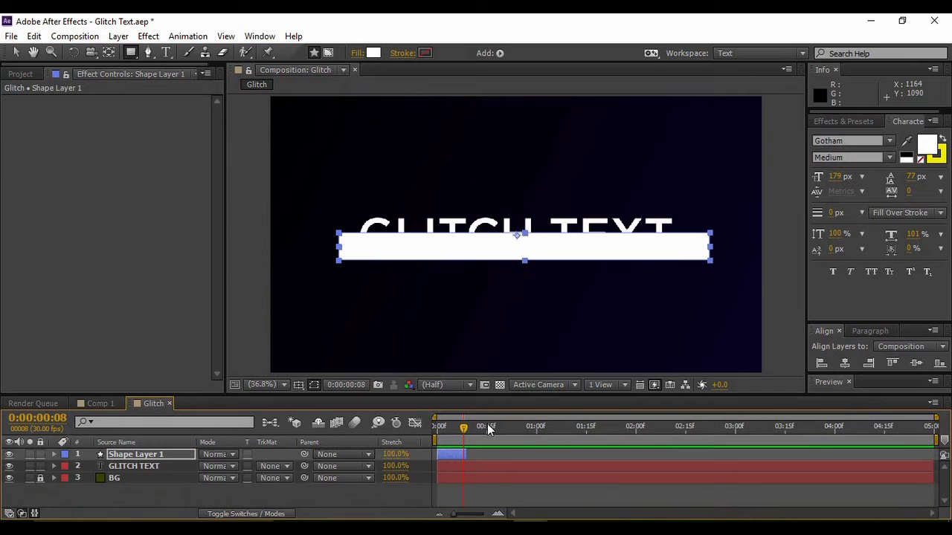
Draw a second white rectangle shape layer over the upper half of the text and shift it to start at frame 9
{"action": "left_click_drag", "start_coordinate": [466, 427], "coordinate": [471, 428]}
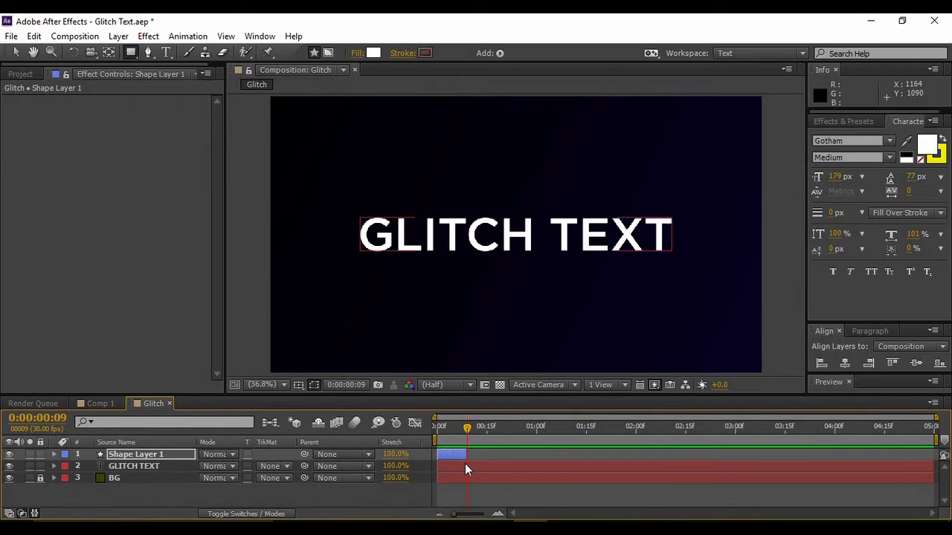
{"action": "left_click", "coordinate": [242, 499]}
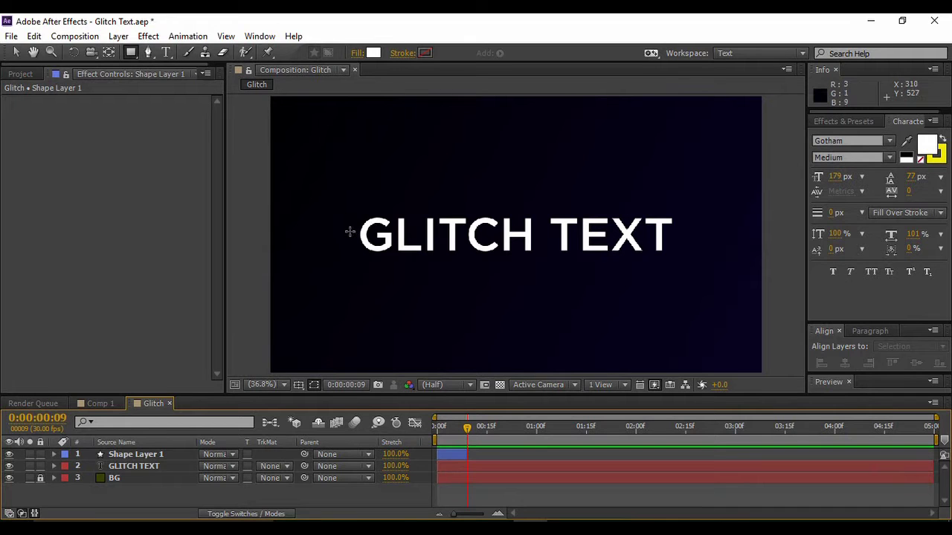
{"action": "left_click_drag", "start_coordinate": [355, 209], "coordinate": [696, 232]}
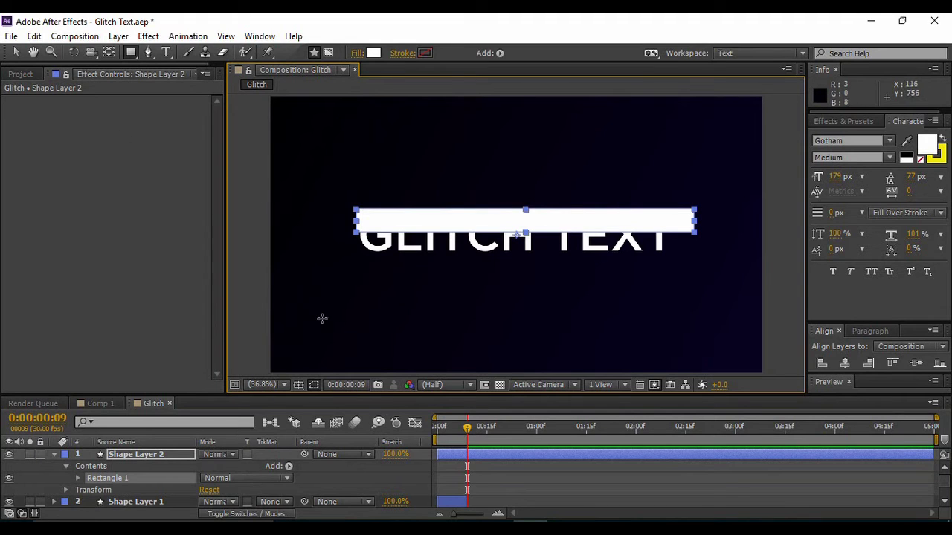
{"action": "left_click_drag", "start_coordinate": [482, 459], "coordinate": [512, 455]}
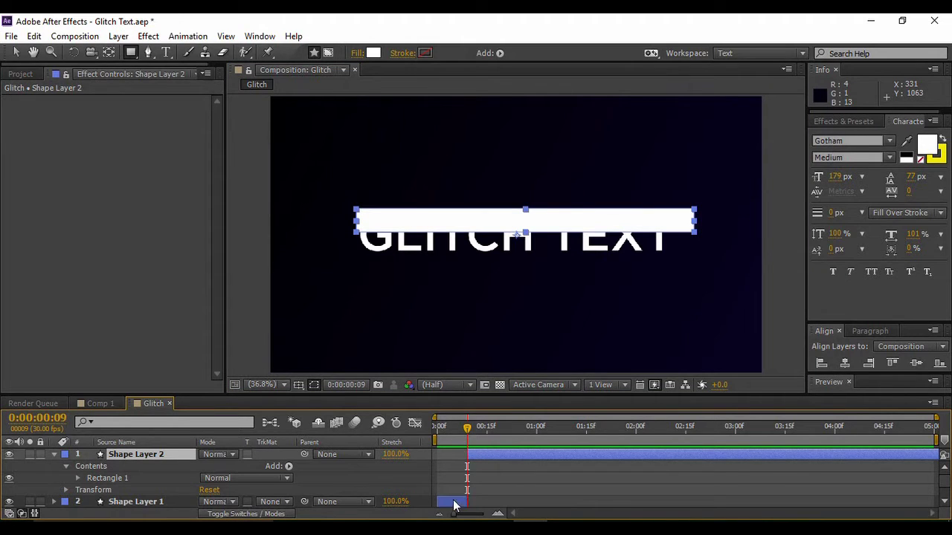
Trim the second rectangle's layer to end at frame 15, collapse its properties and move the current time to frame 16
{"action": "left_click_drag", "start_coordinate": [467, 428], "coordinate": [486, 439]}
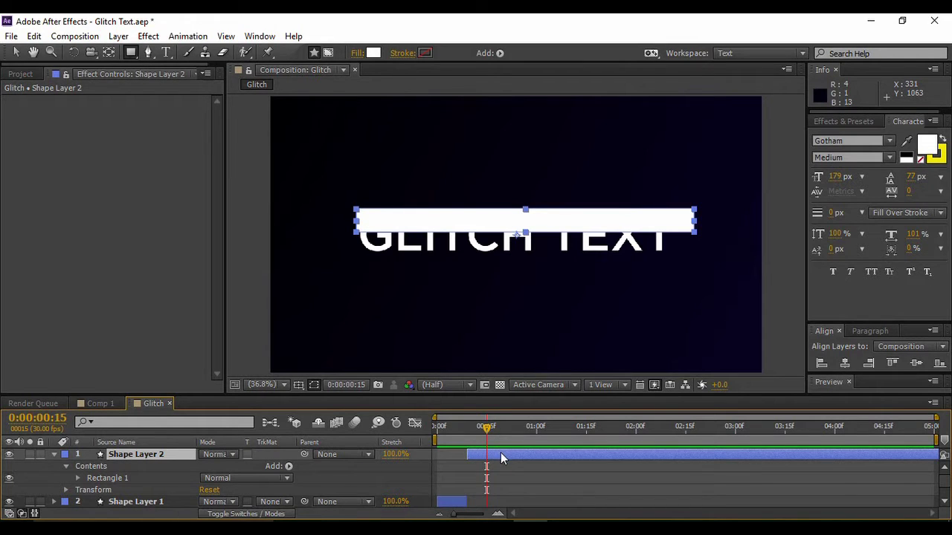
{"action": "key", "text": "alt+bracketright"}
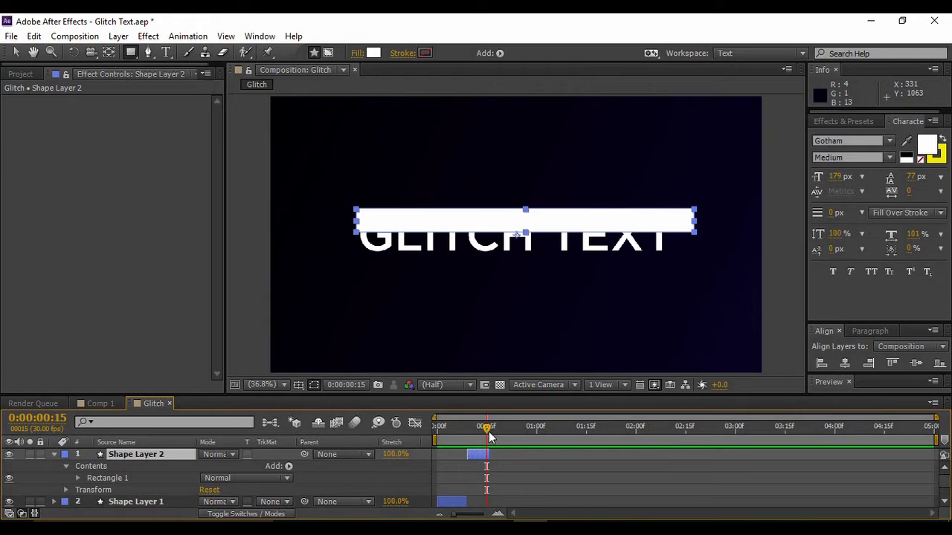
{"action": "left_click_drag", "start_coordinate": [487, 435], "coordinate": [490, 435]}
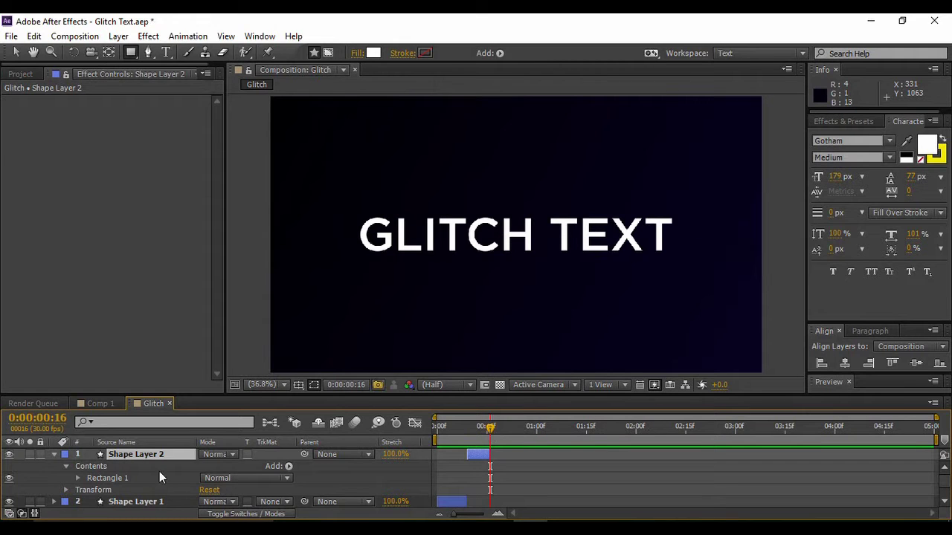
{"action": "left_click", "coordinate": [54, 455]}
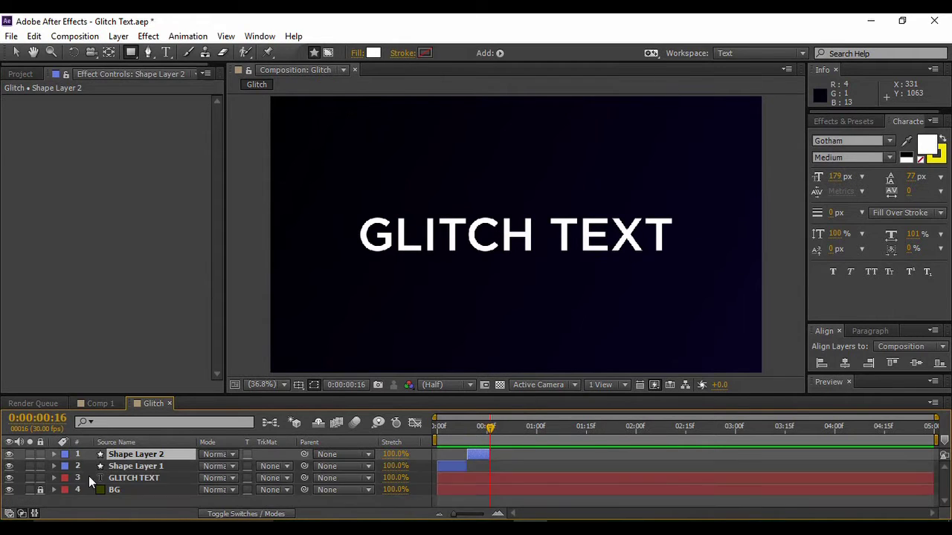
Draw a thin horizontal bar and a tall rectangle over the text on a new shape layer and shift it to start at frame 16
{"action": "left_click", "coordinate": [167, 500]}
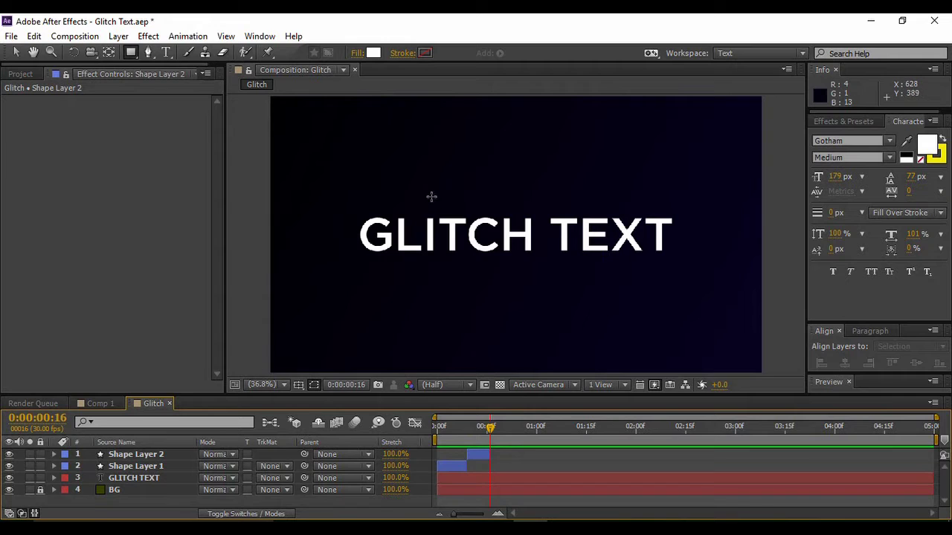
{"action": "mouse_move", "coordinate": [348, 236]}
{"action": "left_mouse_down"}
{"action": "mouse_move", "coordinate": [630, 255]}
{"action": "mouse_move", "coordinate": [629, 243]}
{"action": "mouse_move", "coordinate": [685, 242]}
{"action": "left_mouse_up"}
{"action": "left_click_drag", "start_coordinate": [570, 183], "coordinate": [605, 280]}
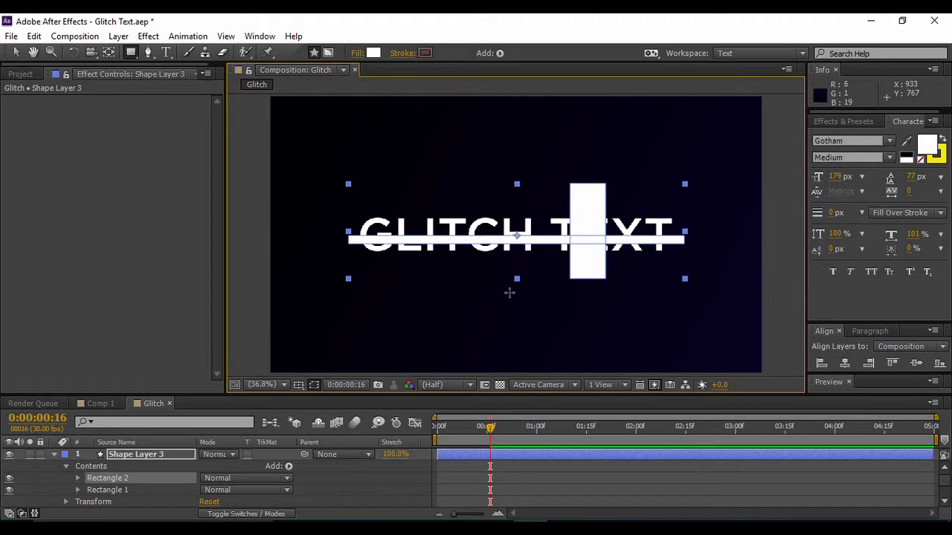
{"action": "left_click_drag", "start_coordinate": [450, 451], "coordinate": [499, 454]}
{"action": "key", "text": "ctrl+z"}
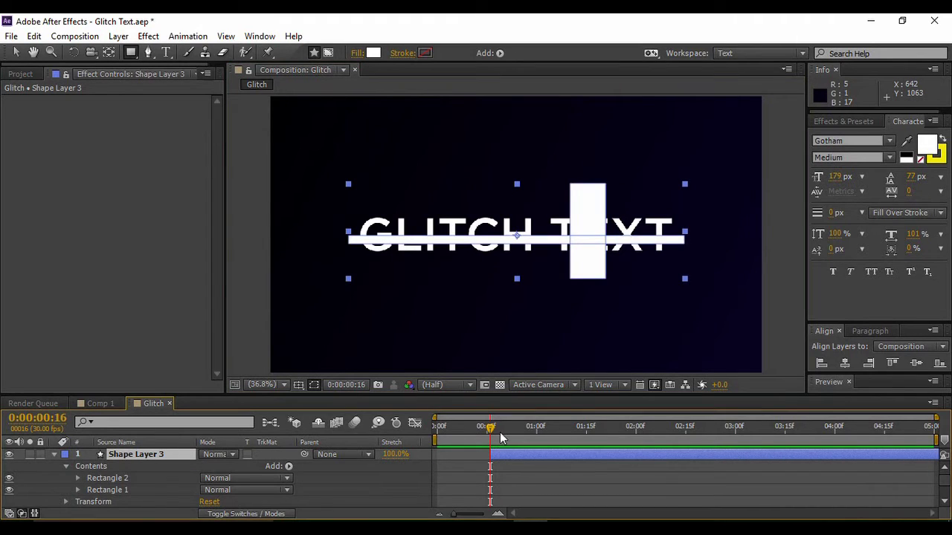
Split the third shape layer at frame 23, delete the part after the split and collapse the remaining layer's properties
{"action": "left_click_drag", "start_coordinate": [490, 430], "coordinate": [503, 432]}
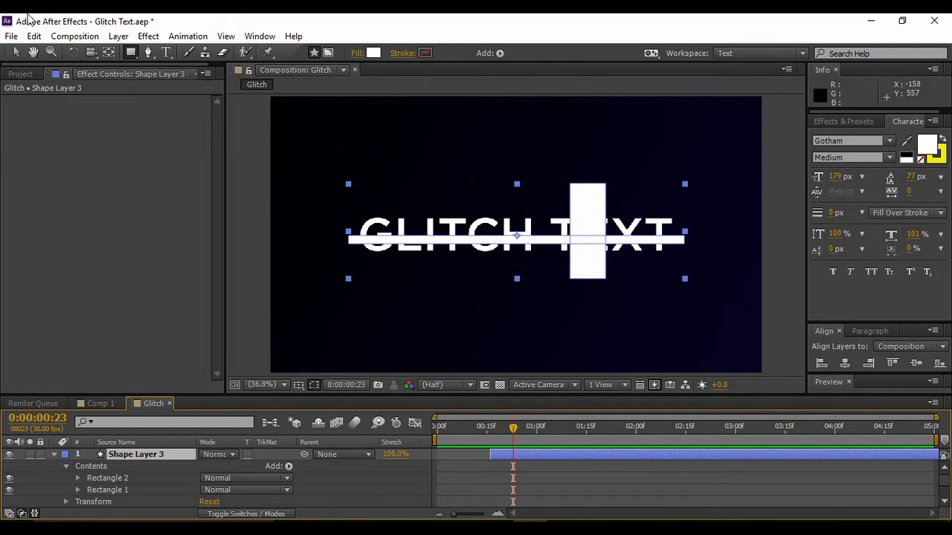
{"action": "left_click", "coordinate": [35, 36]}
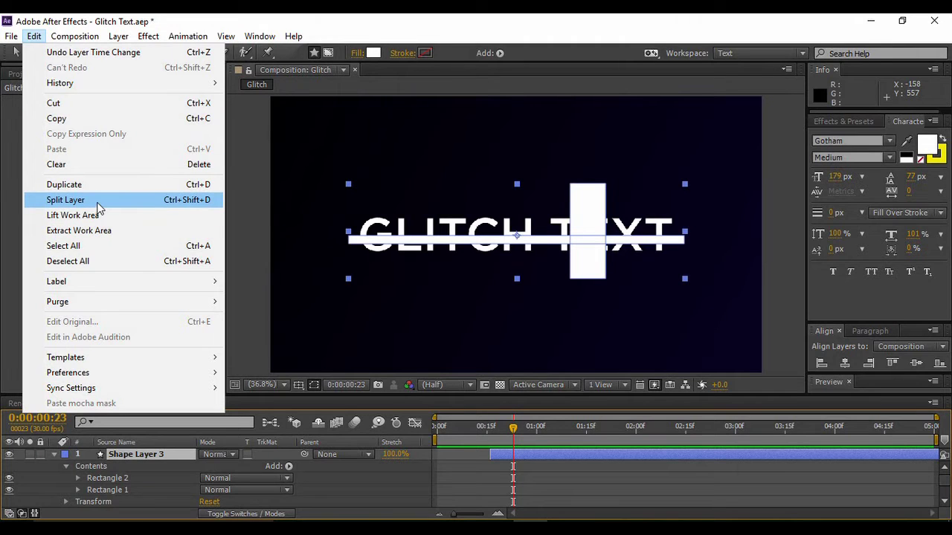
{"action": "left_click", "coordinate": [199, 206]}
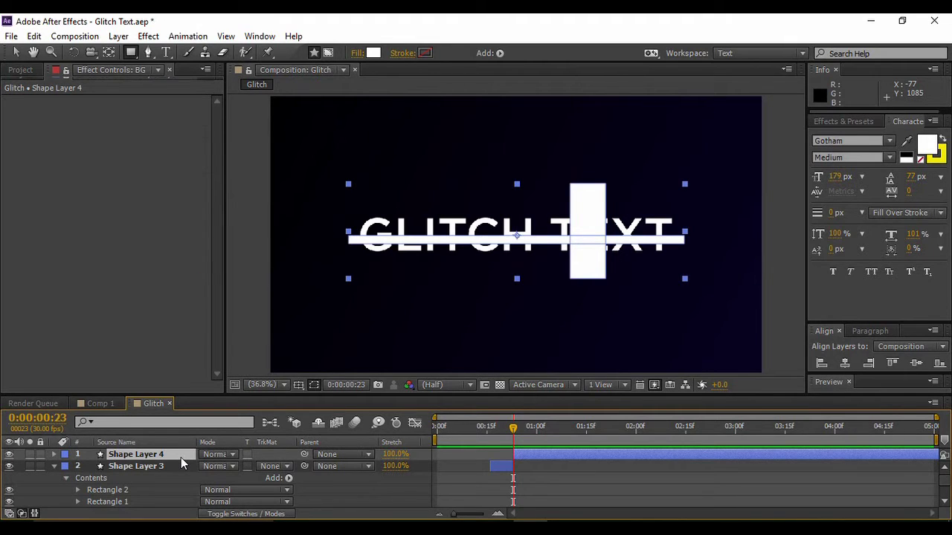
{"action": "key", "text": "Delete"}
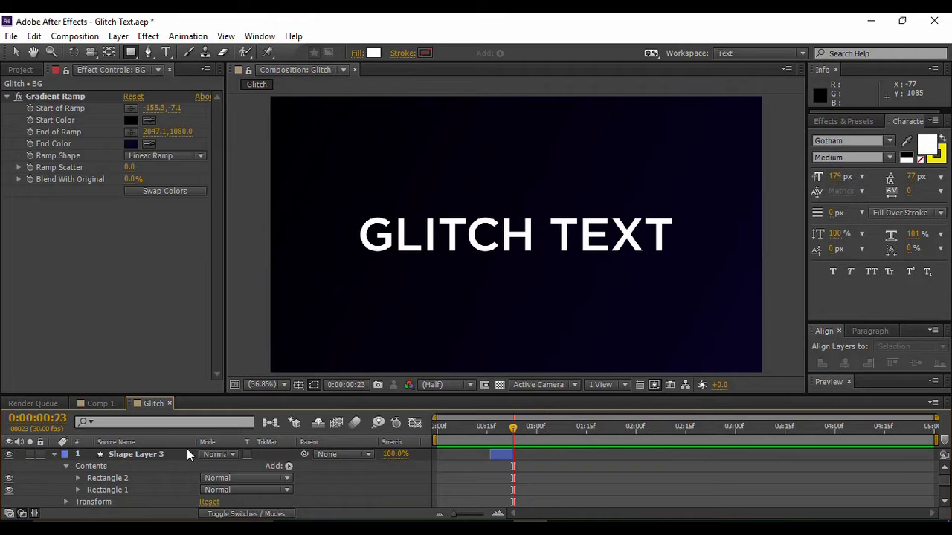
{"action": "left_click", "coordinate": [53, 455]}
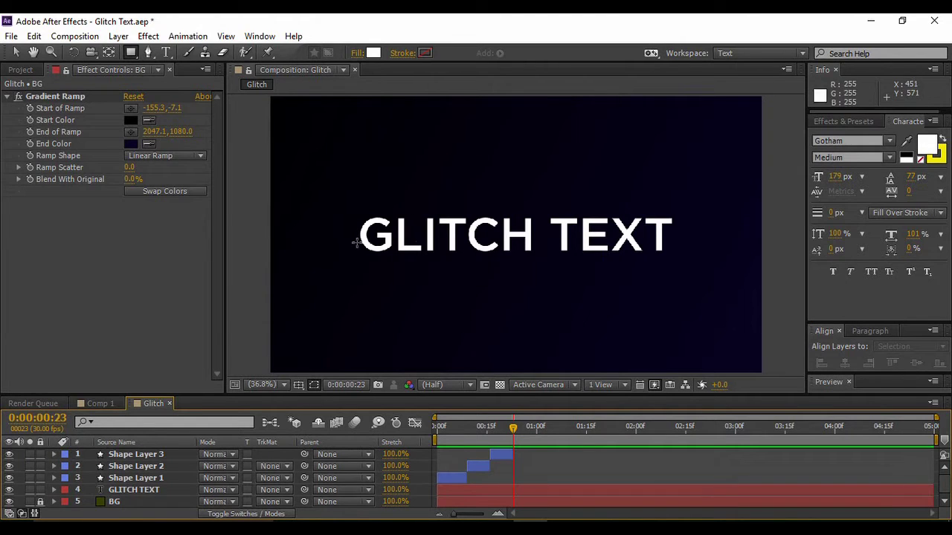
Cover the letter G with a white rectangle on a new shape layer running from frame 23 to 0:00:01:00, and collapse its properties
{"action": "left_click_drag", "start_coordinate": [357, 212], "coordinate": [395, 262]}
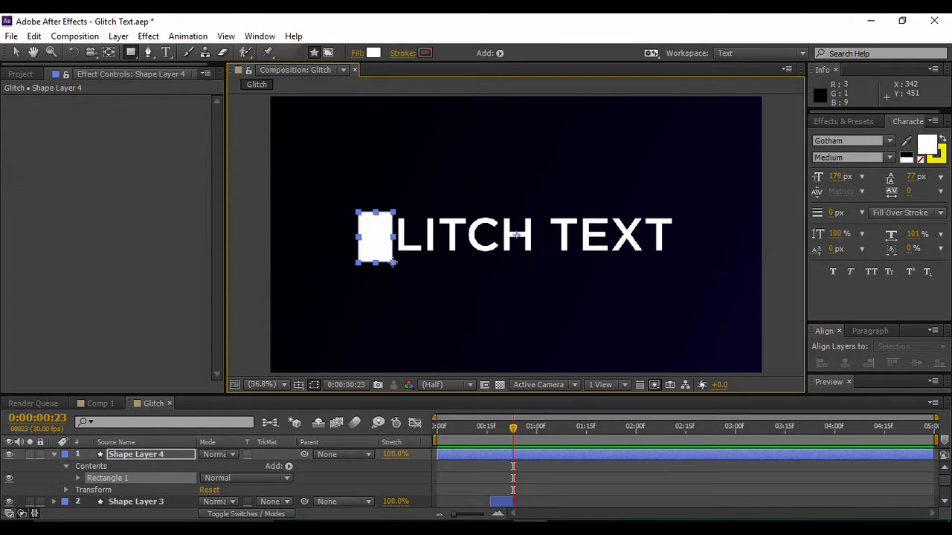
{"action": "left_click_drag", "start_coordinate": [451, 453], "coordinate": [523, 458]}
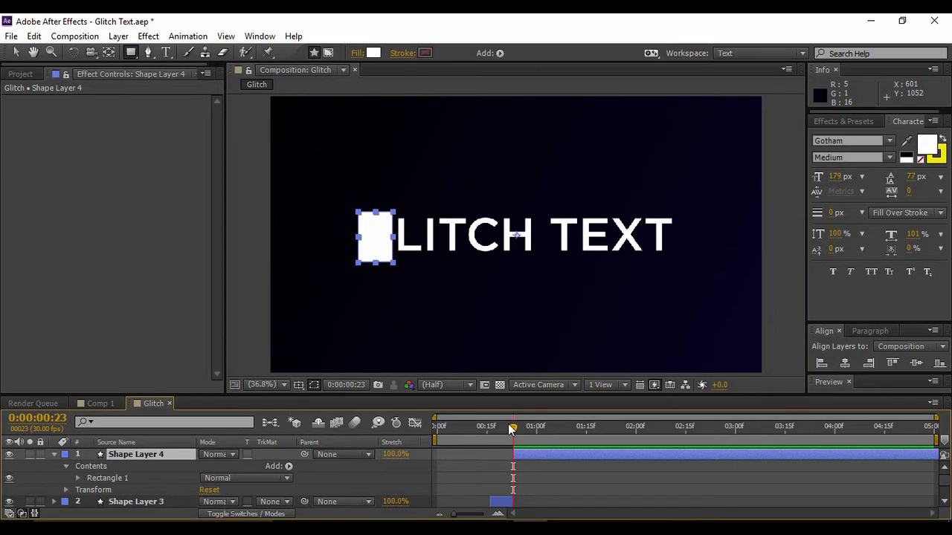
{"action": "left_click_drag", "start_coordinate": [513, 430], "coordinate": [535, 433]}
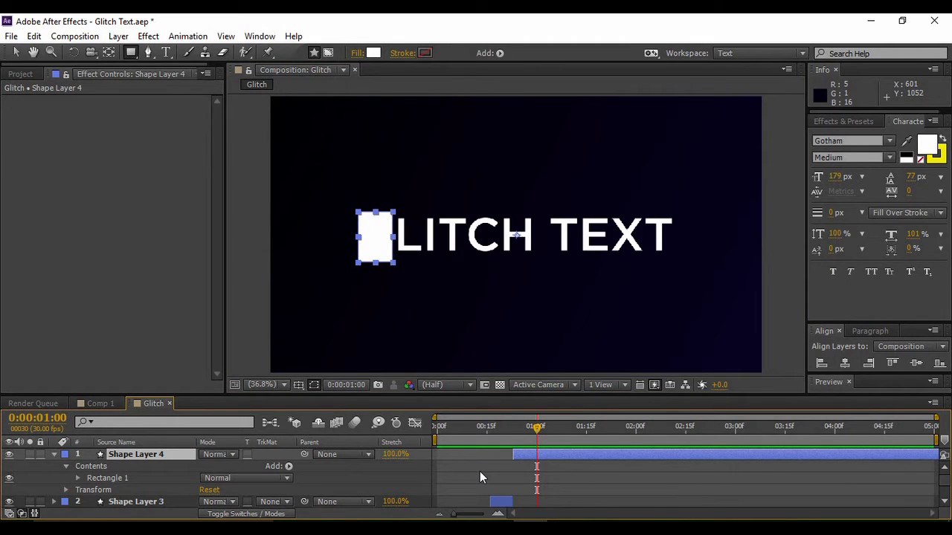
{"action": "key", "text": "alt+bracketright"}
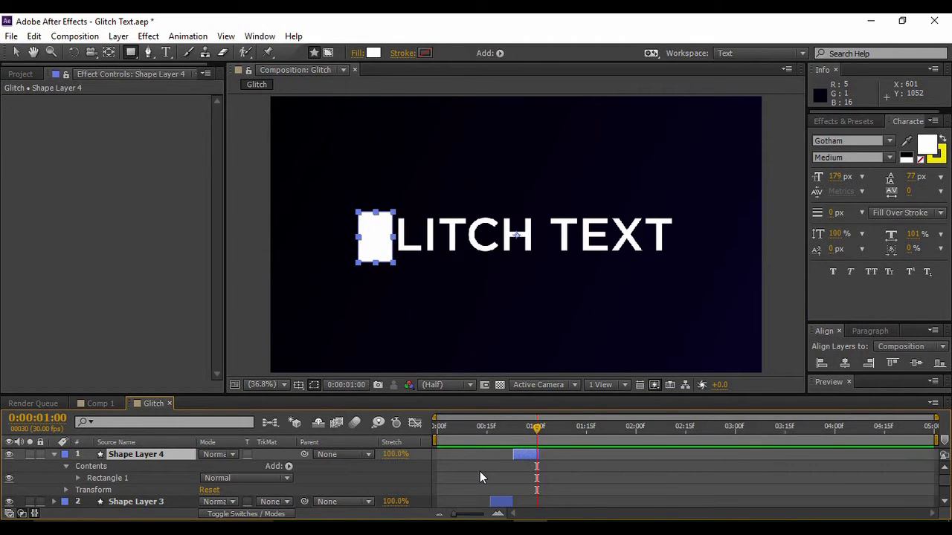
{"action": "left_click", "coordinate": [54, 454]}
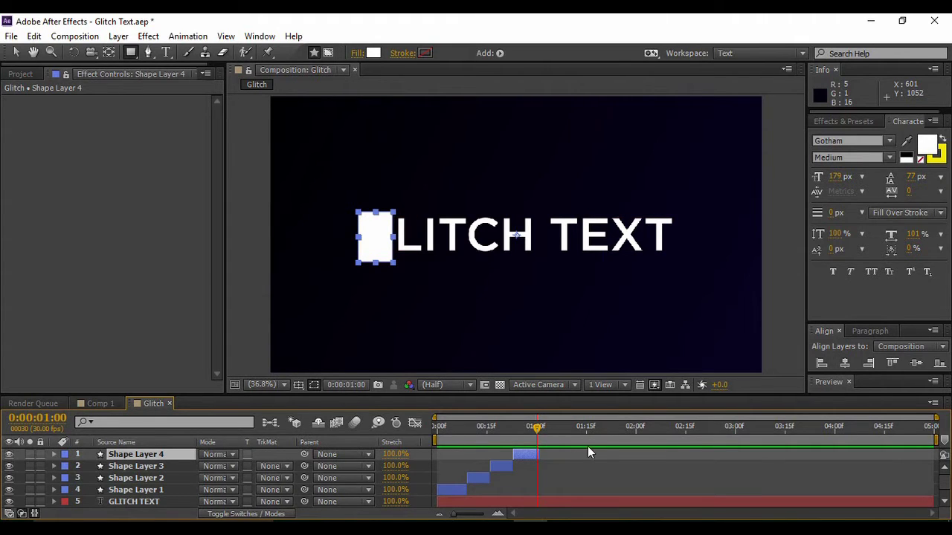
Move the current time to 0:00:01:01, add another rectangle to Shape Layer 4 and collapse the layer's properties
{"action": "left_click", "coordinate": [540, 429]}
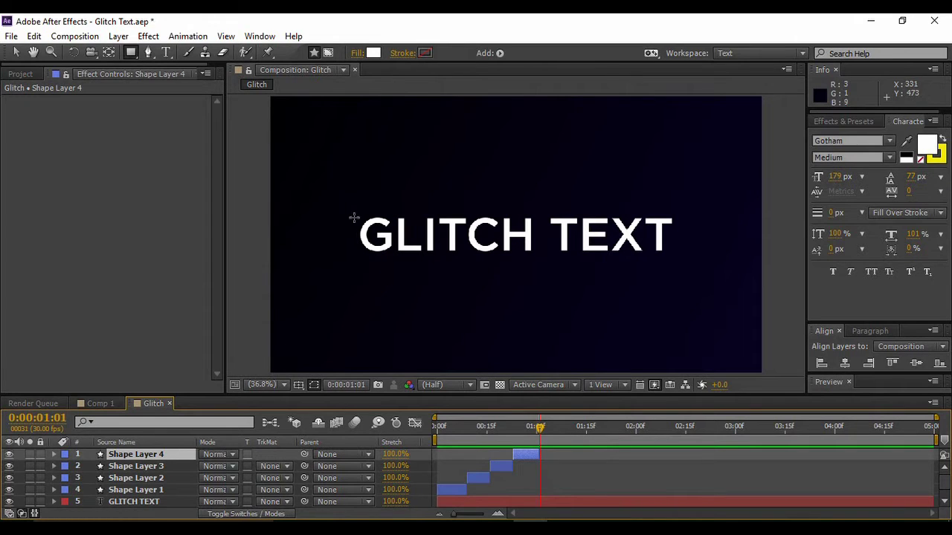
{"action": "double_click", "coordinate": [348, 242]}
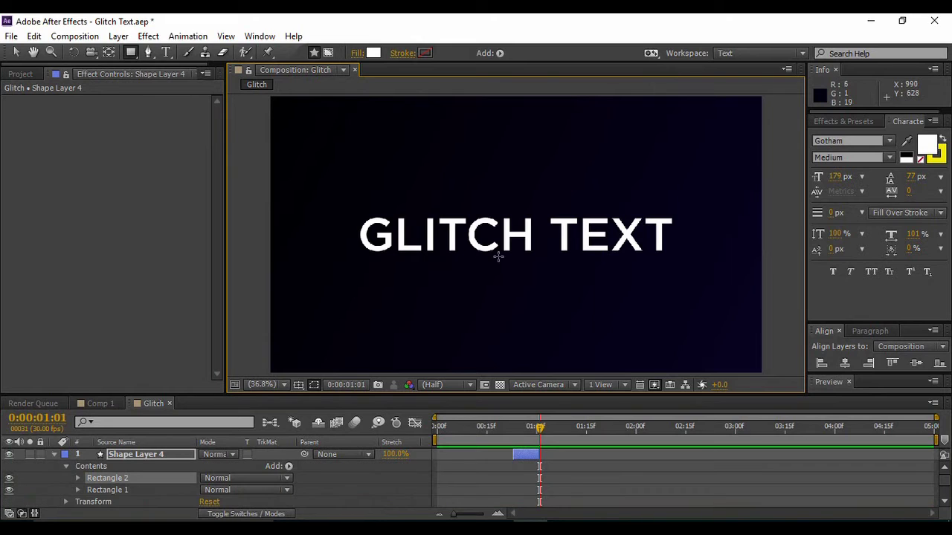
{"action": "left_click", "coordinate": [55, 454]}
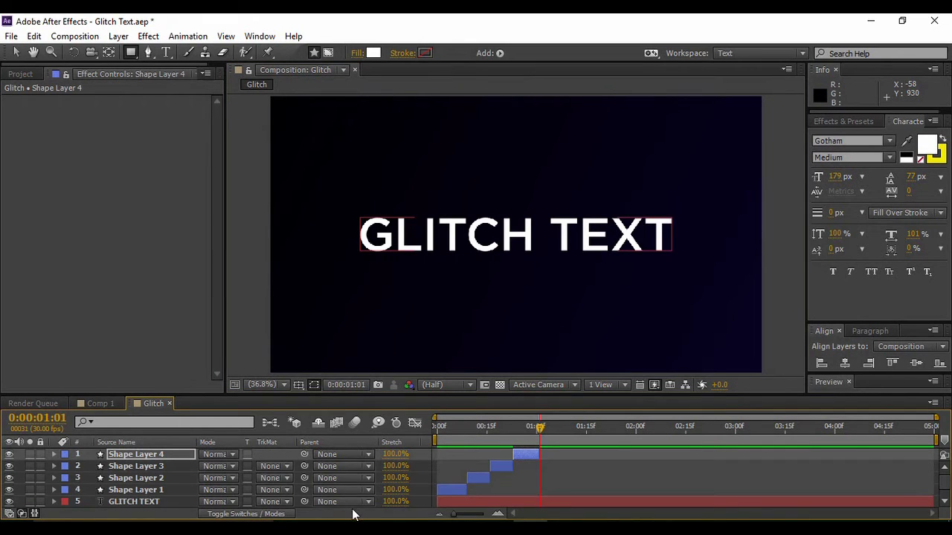
Draw three white rectangles of different sizes across the text on a new shape layer and shift it to start at 0:00:01:01
{"action": "left_click_drag", "start_coordinate": [365, 392], "coordinate": [366, 369]}
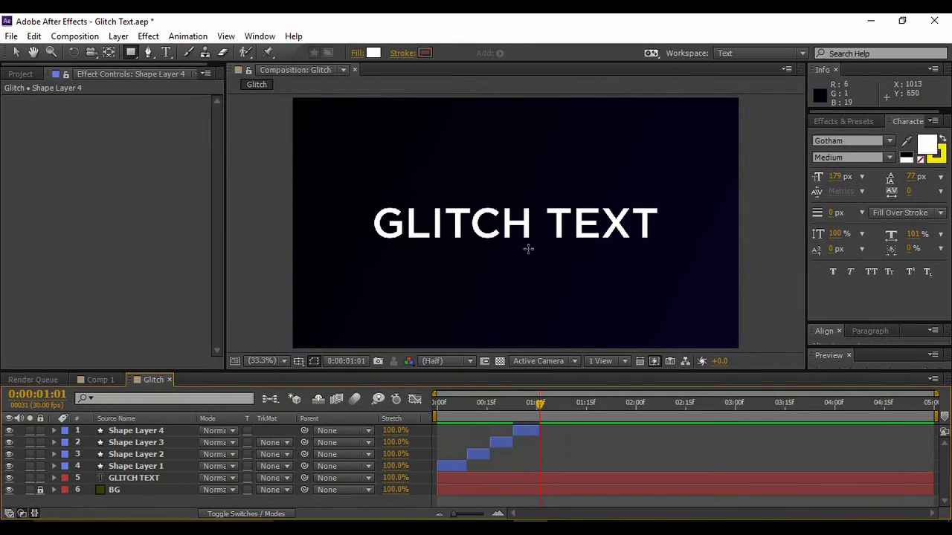
{"action": "mouse_move", "coordinate": [522, 266]}
{"action": "left_mouse_down"}
{"action": "mouse_move", "coordinate": [467, 185]}
{"action": "mouse_move", "coordinate": [485, 195]}
{"action": "mouse_move", "coordinate": [462, 194]}
{"action": "left_mouse_up"}
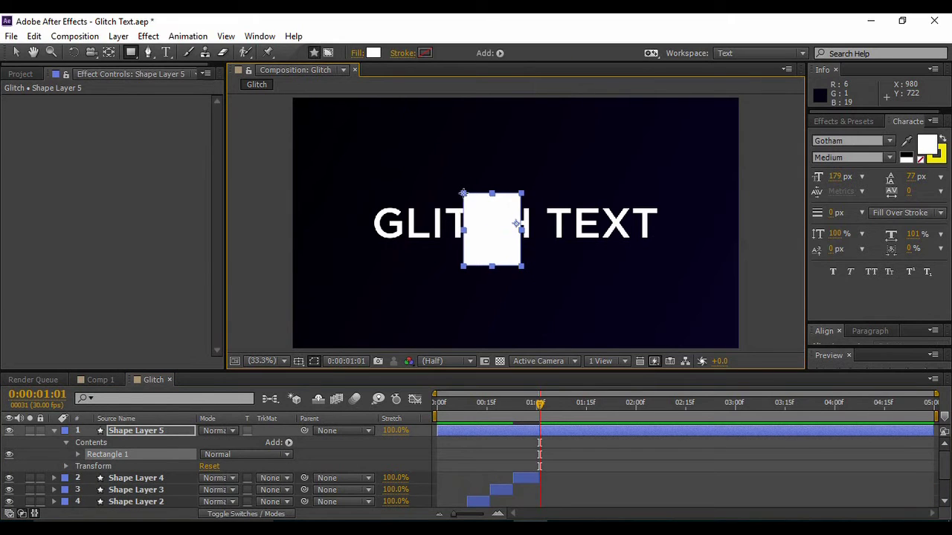
{"action": "left_click_drag", "start_coordinate": [591, 180], "coordinate": [609, 256]}
{"action": "left_click_drag", "start_coordinate": [349, 221], "coordinate": [444, 230]}
{"action": "left_click_drag", "start_coordinate": [527, 435], "coordinate": [614, 427]}
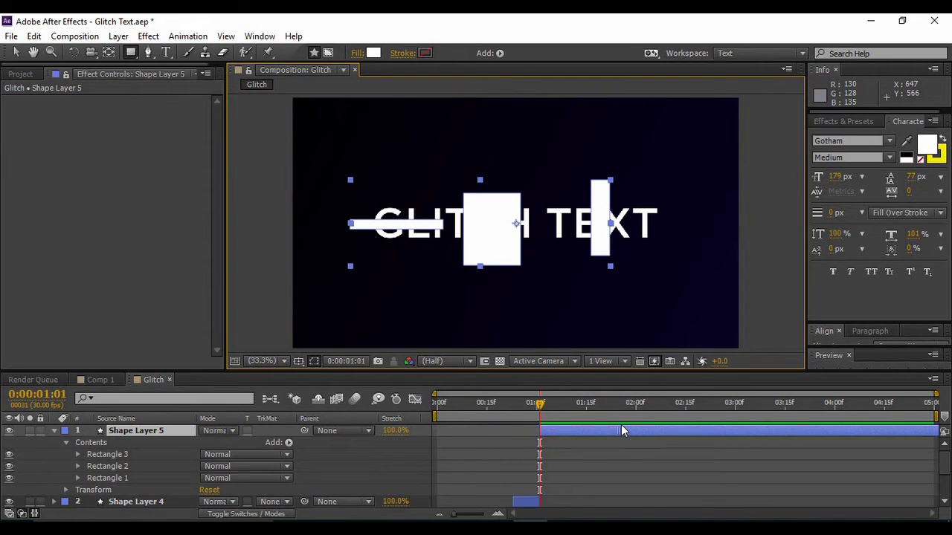
Trim the three-rectangle layer to end at 0:00:01:08, collapse its properties and move the current time to 0:00:01:09
{"action": "left_click", "coordinate": [541, 404]}
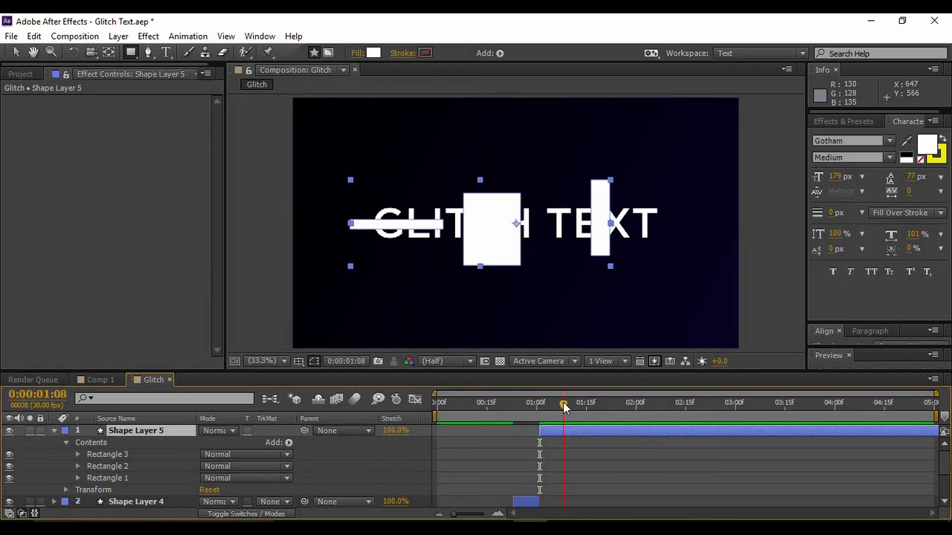
{"action": "left_click_drag", "start_coordinate": [563, 402], "coordinate": [563, 402]}
{"action": "key", "text": "alt+bracketright"}
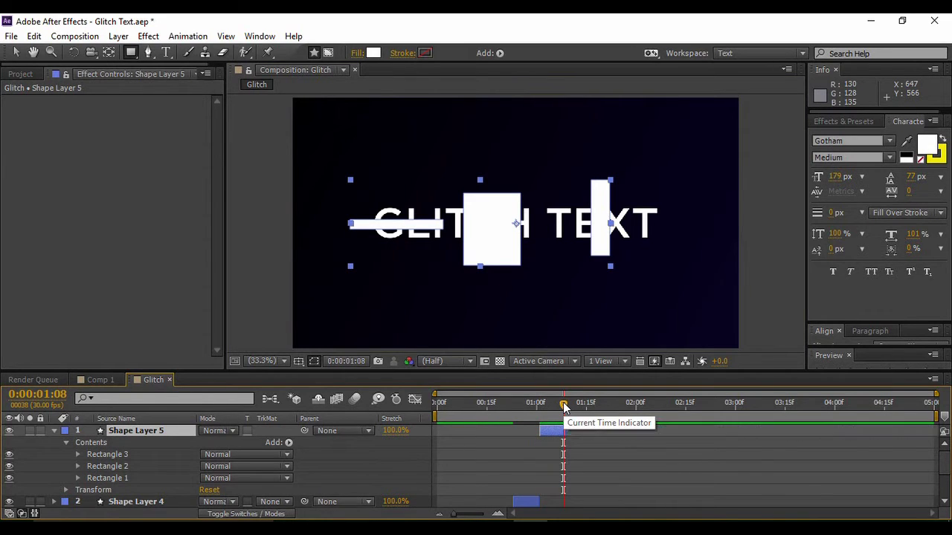
{"action": "left_click", "coordinate": [54, 430]}
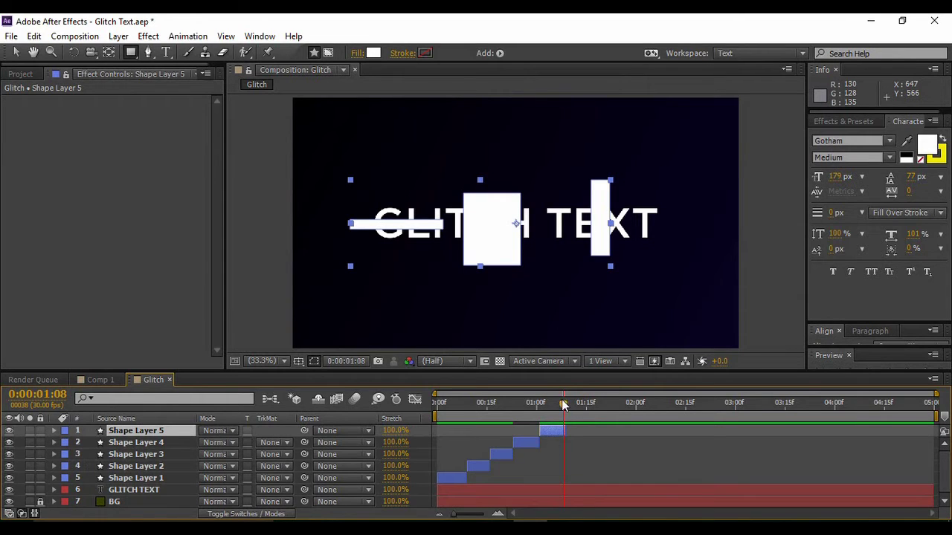
{"action": "left_click_drag", "start_coordinate": [565, 399], "coordinate": [567, 400]}
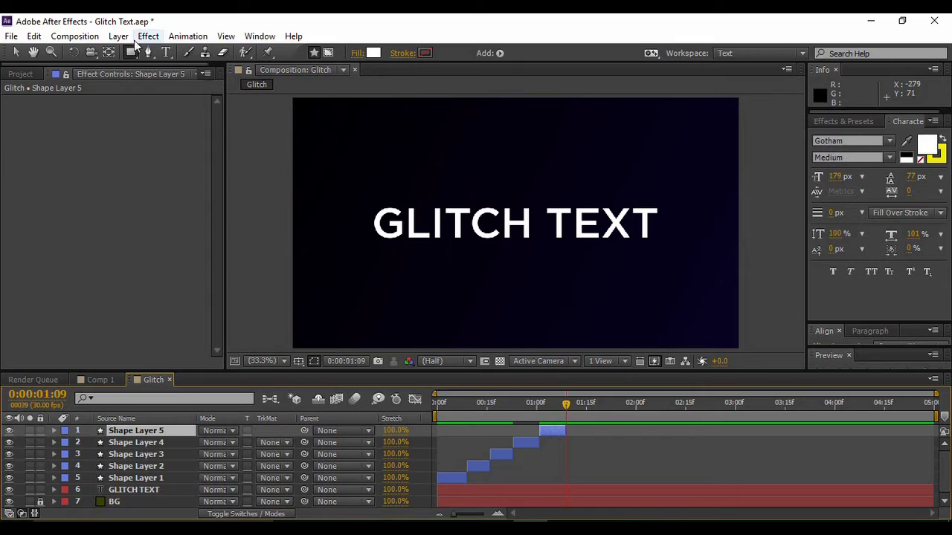
Shrink the timeline area to enlarge the composition view and move the current time to 0:00:04:01
{"action": "left_click_drag", "start_coordinate": [301, 373], "coordinate": [306, 358]}
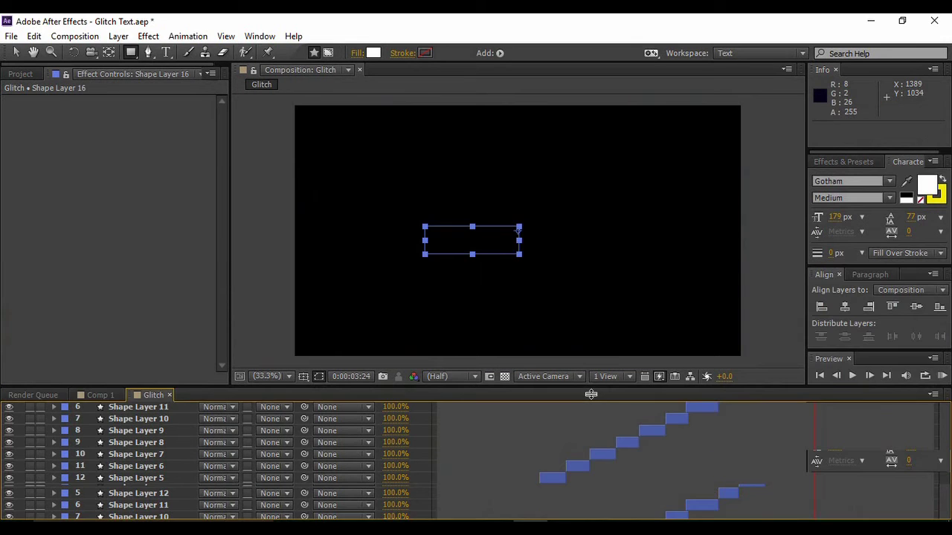
{"action": "left_click_drag", "start_coordinate": [593, 382], "coordinate": [595, 413]}
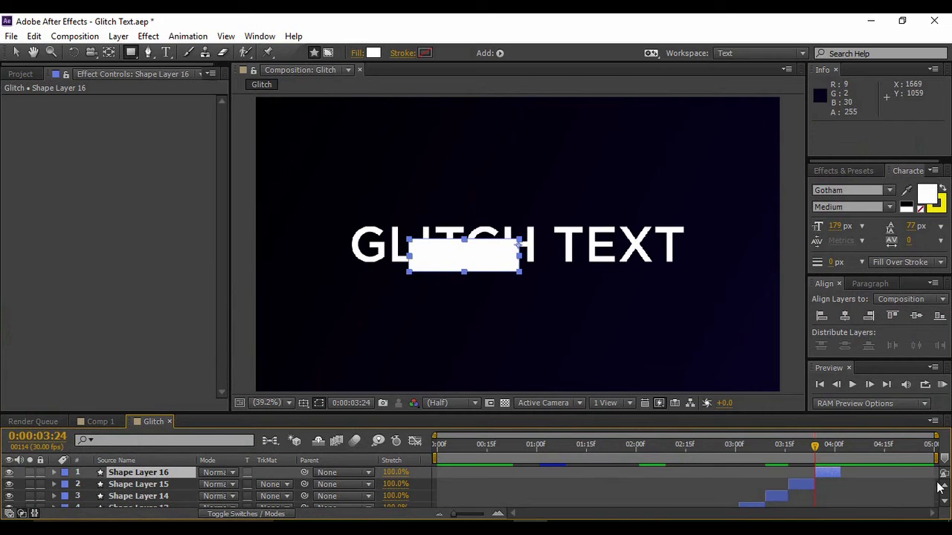
{"action": "left_click", "coordinate": [837, 445]}
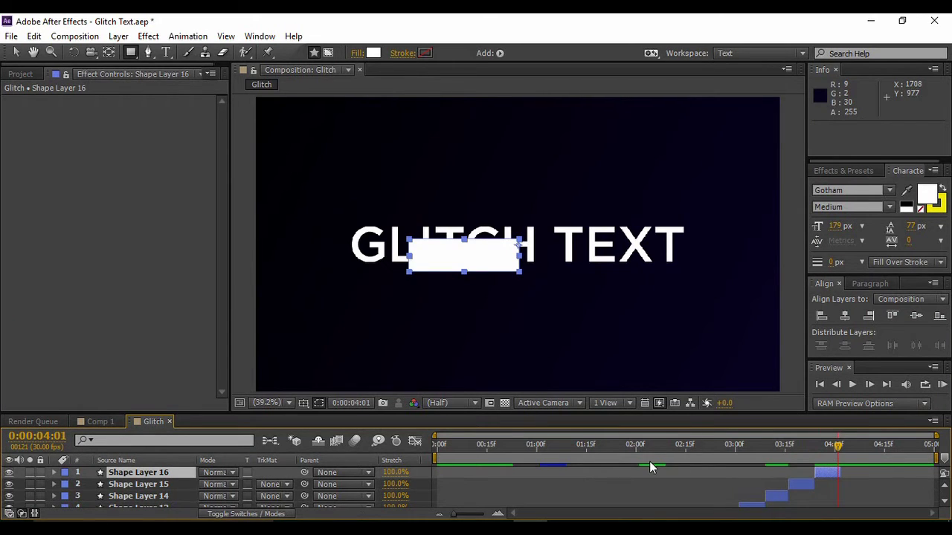
Pre-compose all 16 shape layers, moving all attributes, into a new composition named Glitch Base
{"action": "left_click", "coordinate": [945, 502]}
{"action": "scroll", "coordinate": [947, 503], "scroll_direction": "down", "scroll_amount": 4}
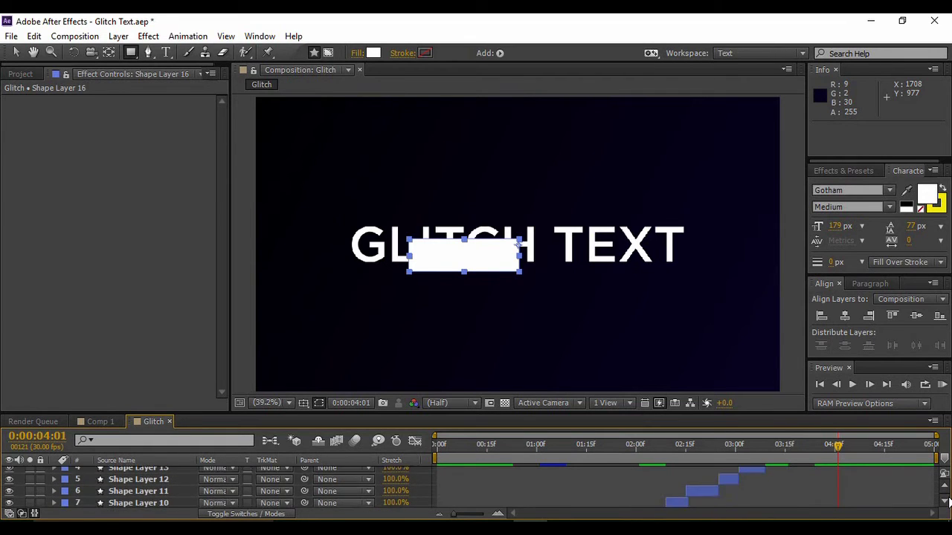
{"action": "scroll", "coordinate": [947, 503], "scroll_direction": "down", "scroll_amount": 5}
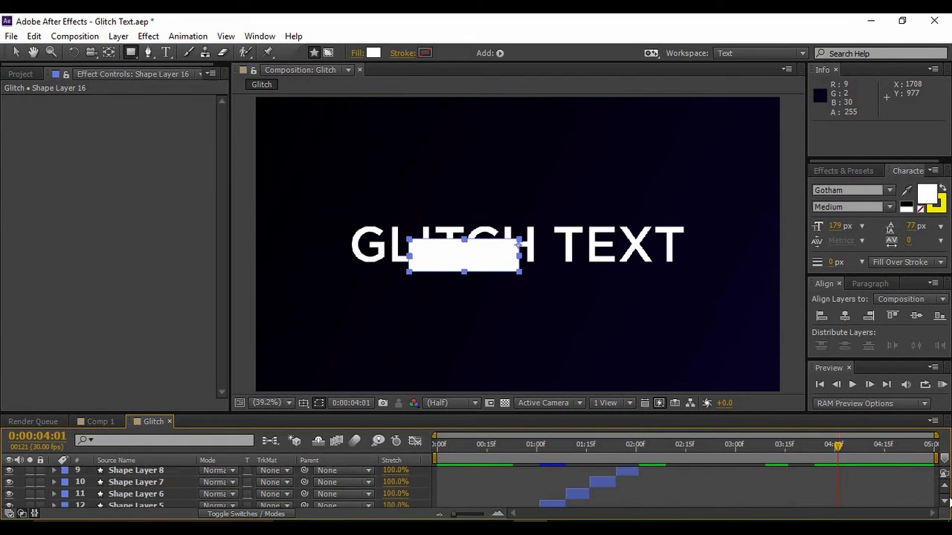
{"action": "scroll", "coordinate": [947, 503], "scroll_direction": "down", "scroll_amount": 2}
{"action": "left_click", "coordinate": [136, 488], "text": "shift"}
{"action": "right_click", "coordinate": [164, 488]}
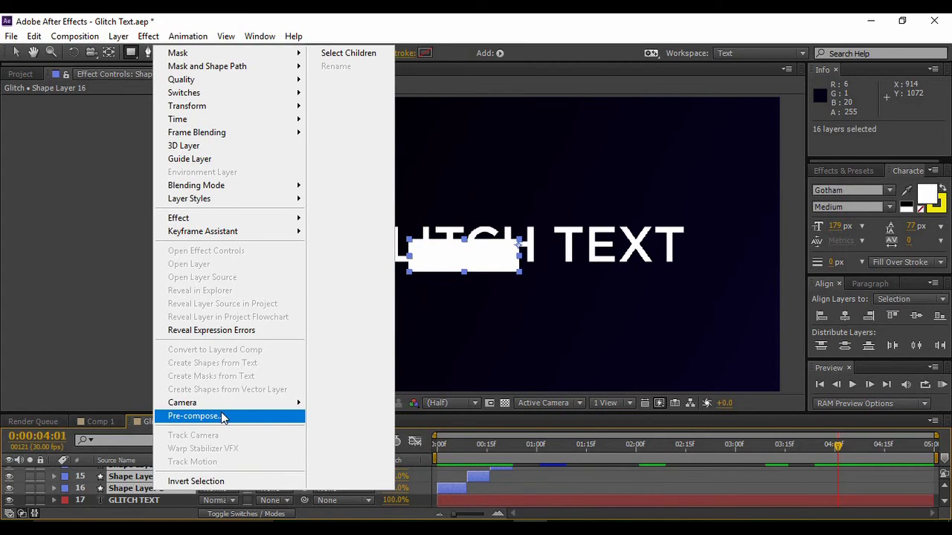
{"action": "left_click", "coordinate": [220, 417]}
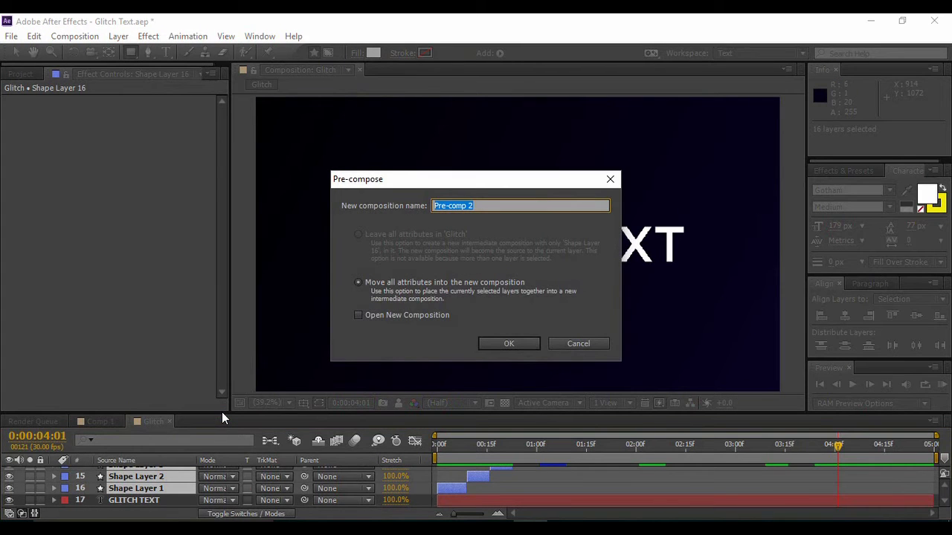
{"action": "type", "text": "Glitch Base"}
{"action": "left_click", "coordinate": [500, 344]}
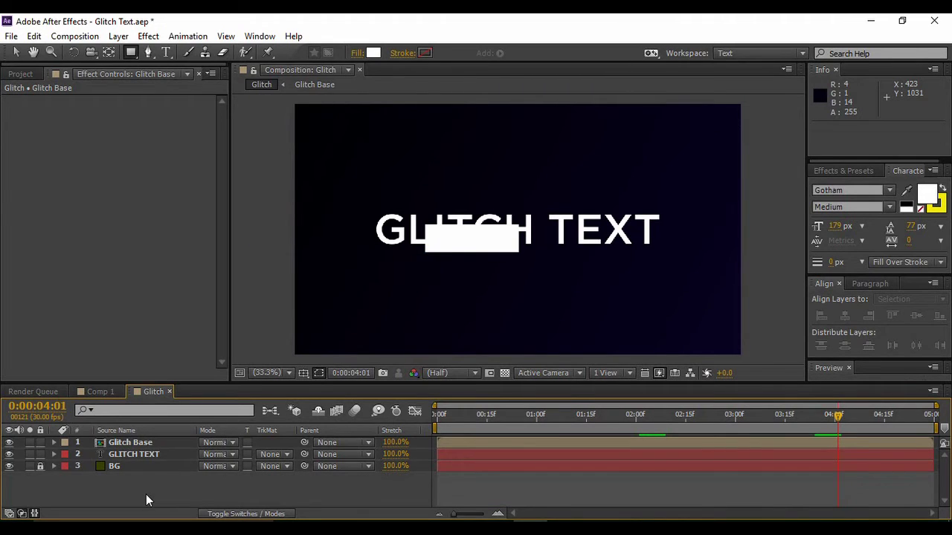
Add a new adjustment layer above Glitch Base and rename it Glitch
{"action": "right_click", "coordinate": [146, 495]}
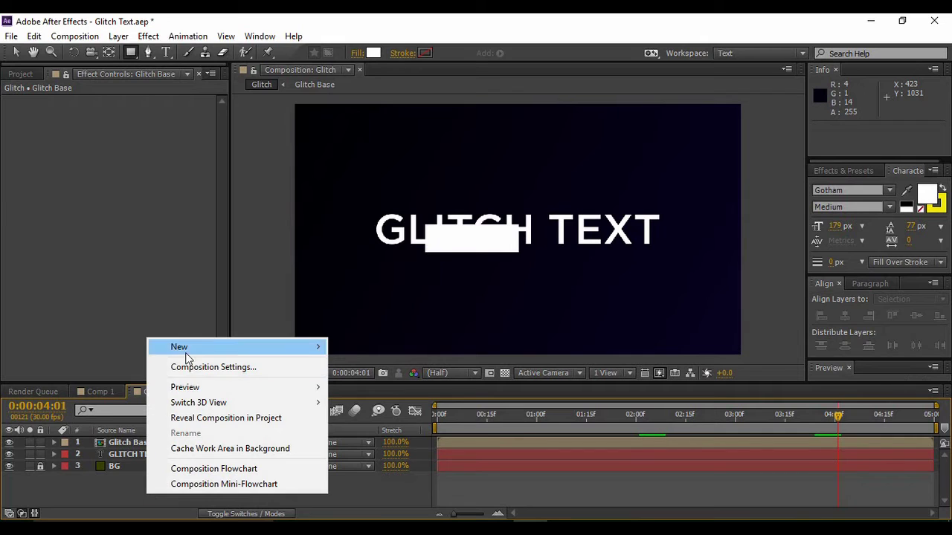
{"action": "mouse_move", "coordinate": [187, 353]}
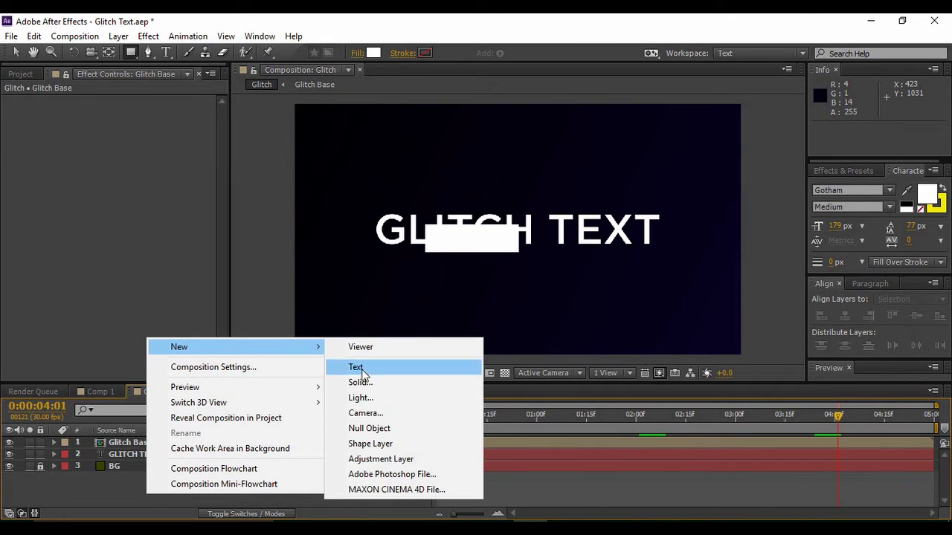
{"action": "left_click", "coordinate": [375, 459]}
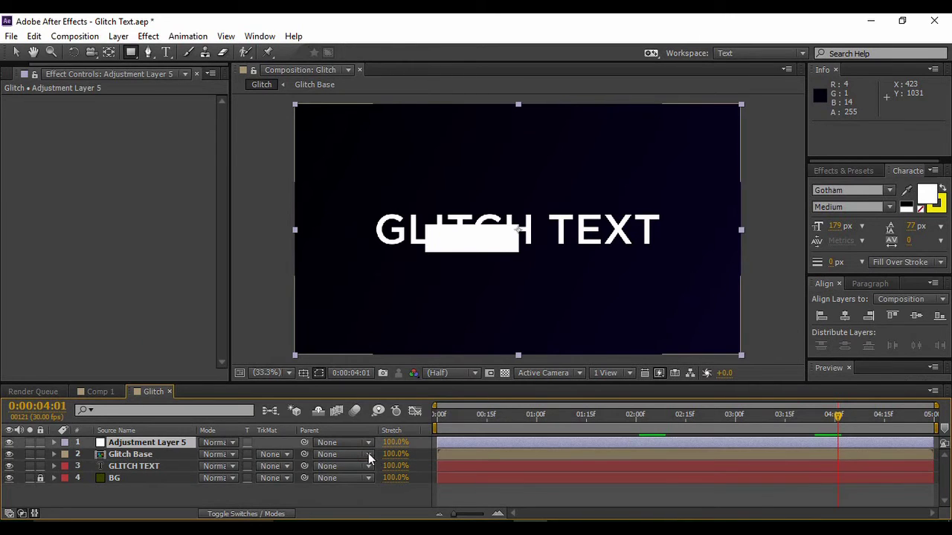
{"action": "right_click", "coordinate": [141, 444]}
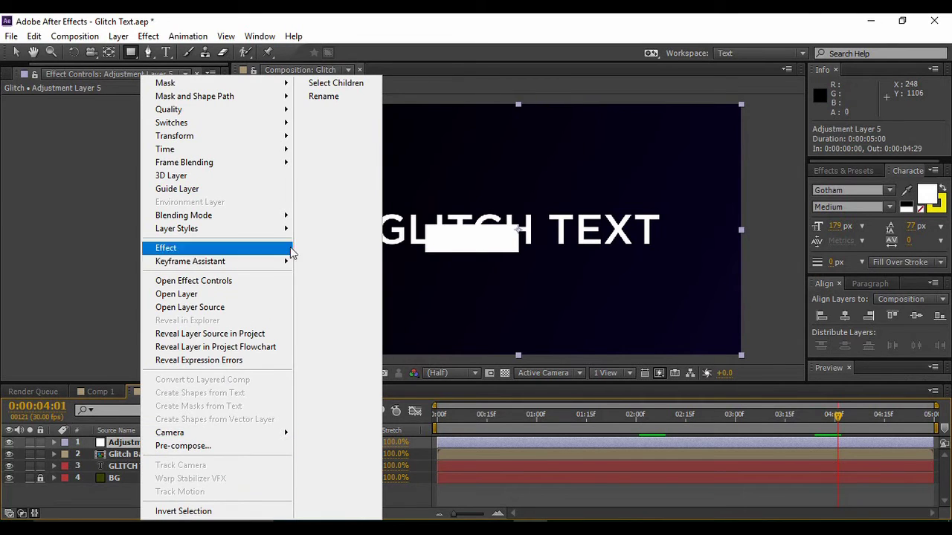
{"action": "left_click", "coordinate": [324, 96]}
{"action": "type", "text": "Glitch"}
{"action": "key", "text": "Return"}
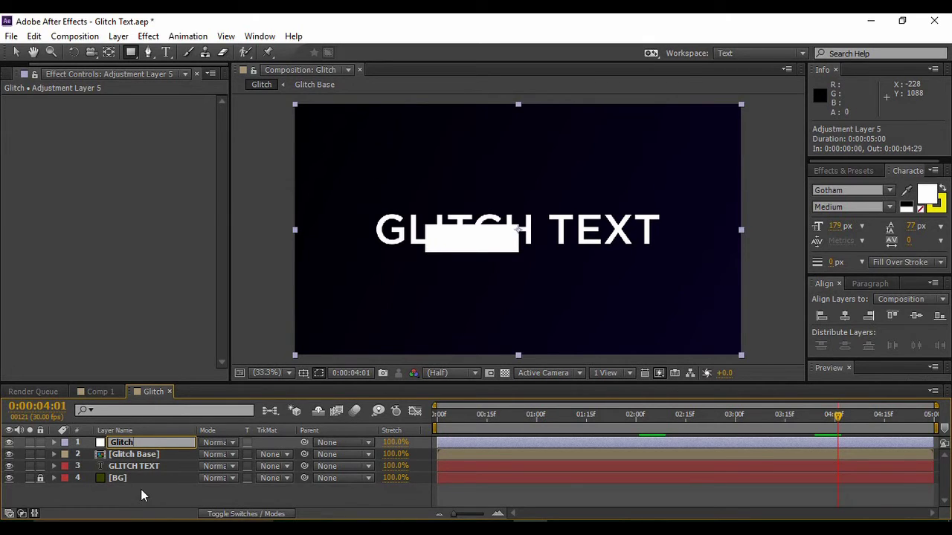
Hide the Glitch Base layer
{"action": "left_click", "coordinate": [139, 466]}
{"action": "left_click", "coordinate": [134, 454]}
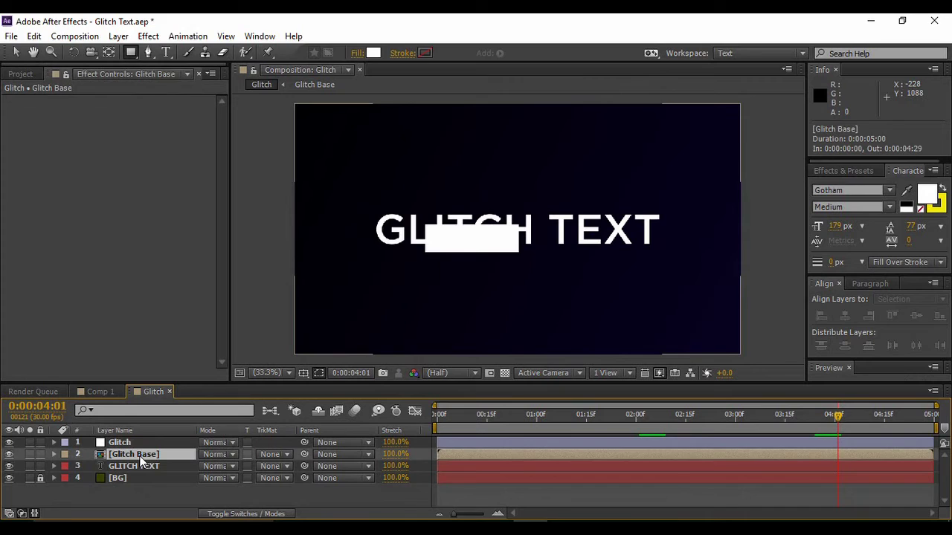
{"action": "left_click", "coordinate": [9, 455]}
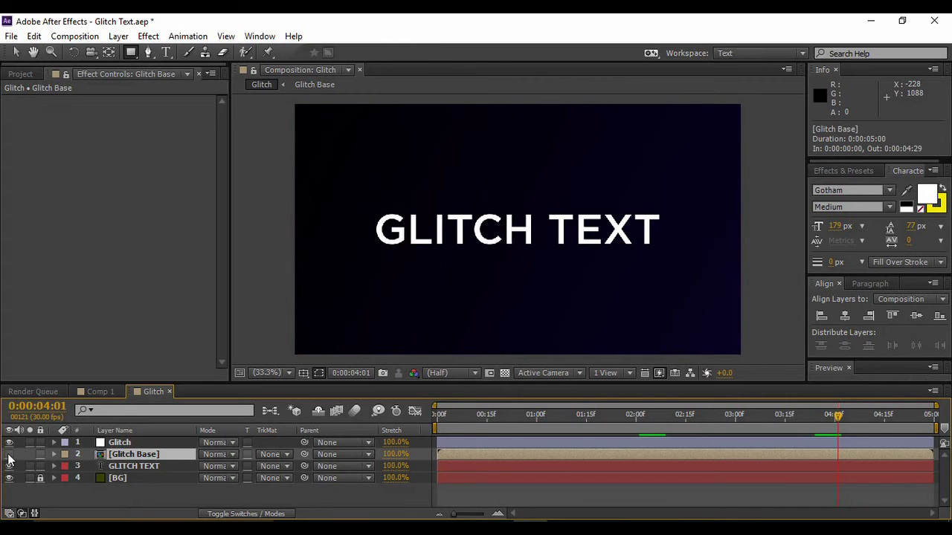
Apply the Displacement Map effect to the Glitch adjustment layer and set its displacement map layer to Glitch Base
{"action": "left_click", "coordinate": [133, 443]}
{"action": "left_click", "coordinate": [845, 171]}
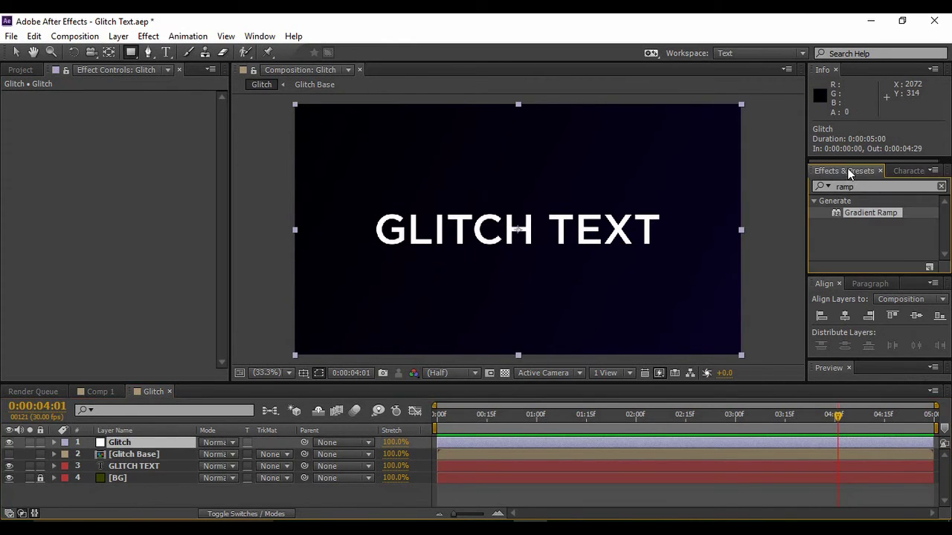
{"action": "double_click", "coordinate": [847, 187]}
{"action": "type", "text": "displa"}
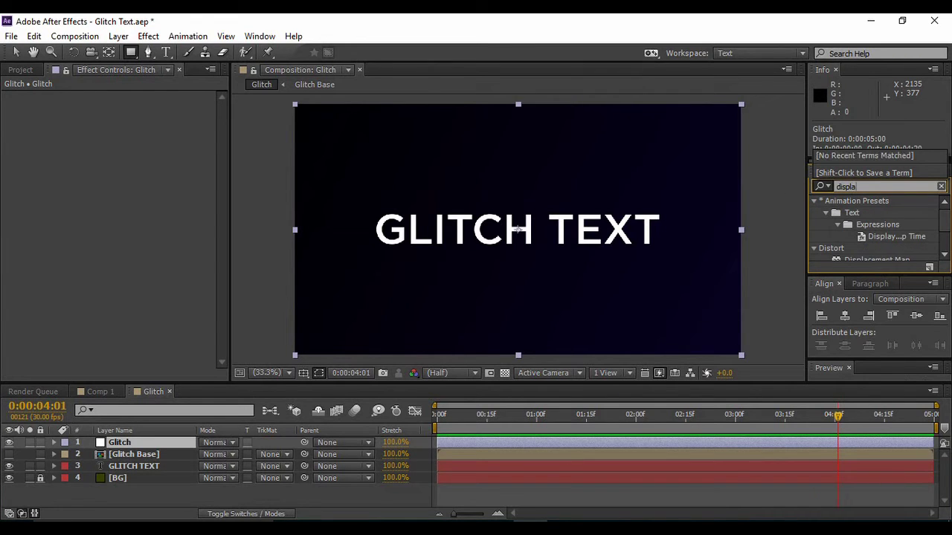
{"action": "scroll", "coordinate": [944, 232], "scroll_direction": "down", "scroll_amount": 1}
{"action": "scroll", "coordinate": [944, 232], "scroll_direction": "down", "scroll_amount": 1}
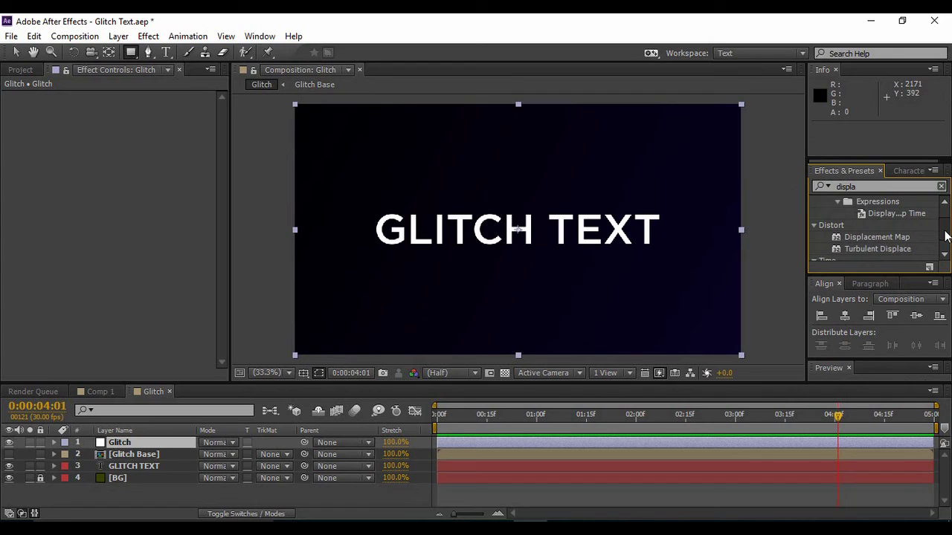
{"action": "left_click_drag", "start_coordinate": [883, 237], "coordinate": [153, 443]}
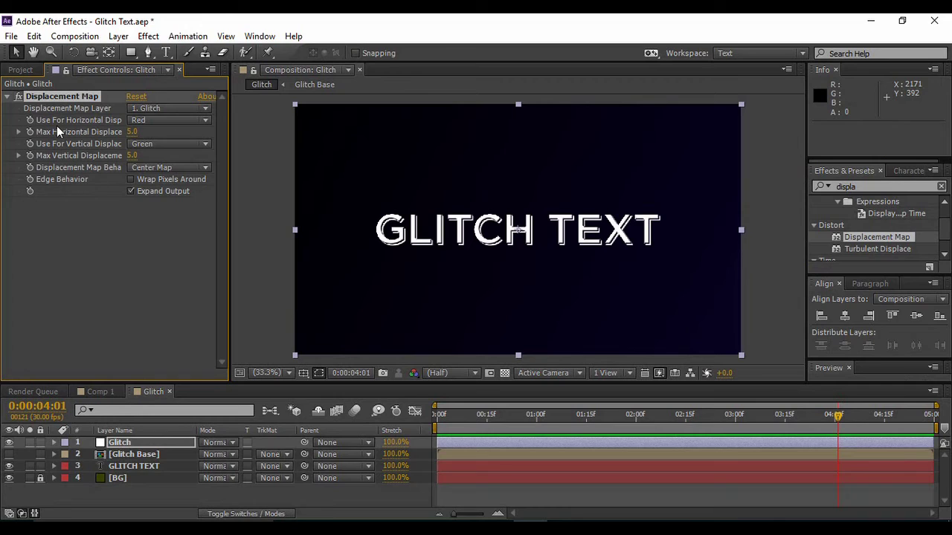
{"action": "left_click", "coordinate": [144, 110]}
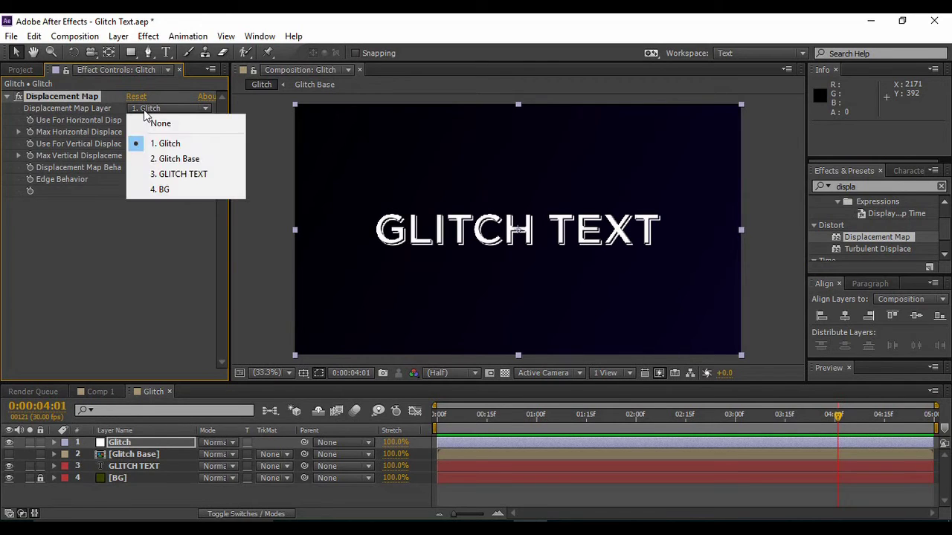
{"action": "left_click", "coordinate": [175, 159]}
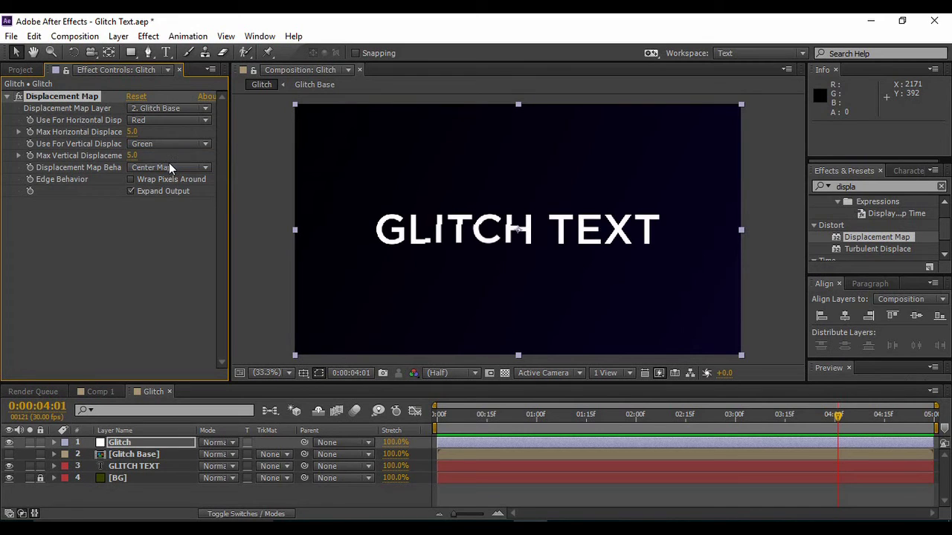
Reveal the playback controls and preview the displaced text animation from the first frame
{"action": "left_click_drag", "start_coordinate": [838, 360], "coordinate": [844, 334]}
{"action": "left_click", "coordinate": [819, 359]}
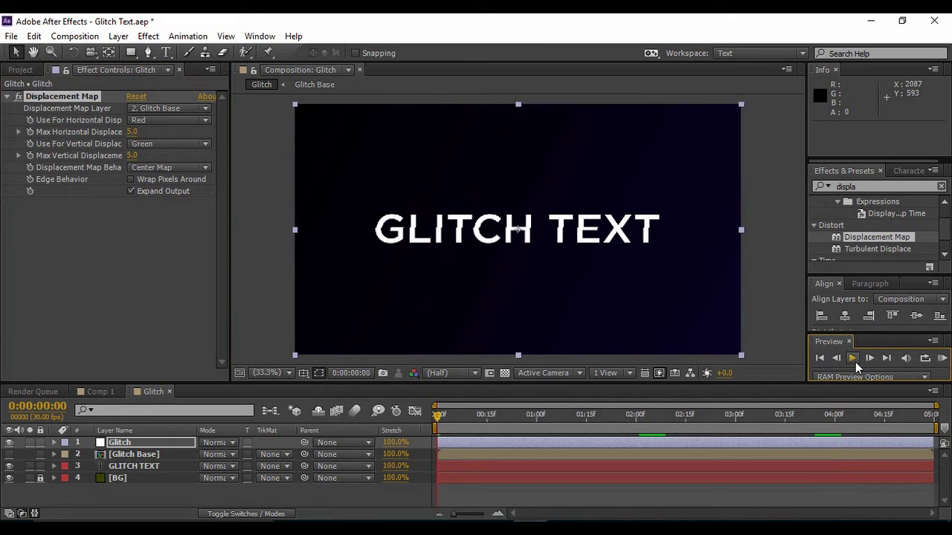
{"action": "left_click", "coordinate": [853, 358]}
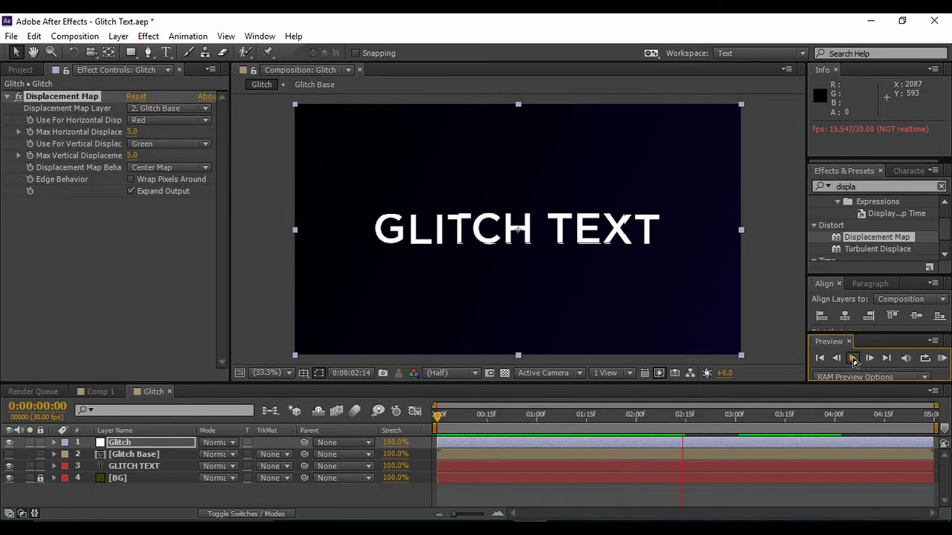
{"action": "left_click", "coordinate": [314, 318]}
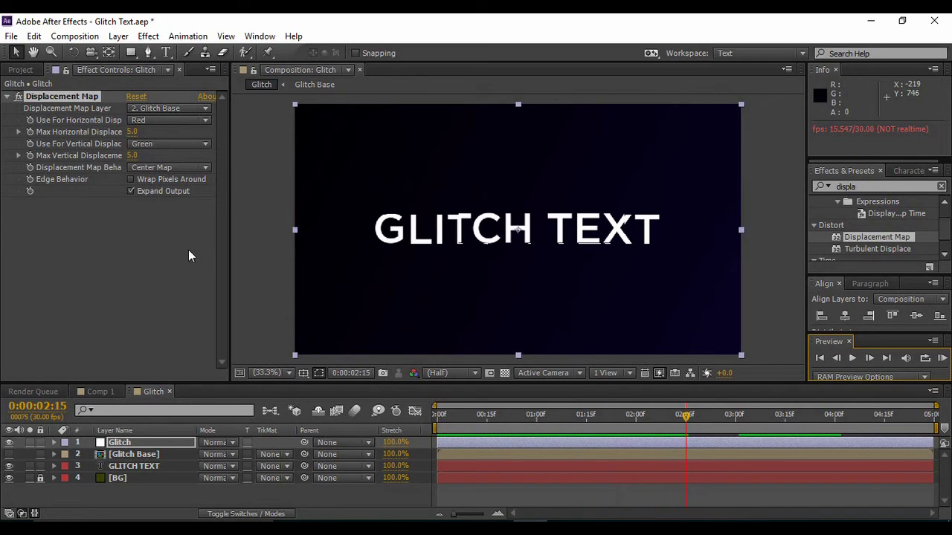
Pre-compose the Glitch, Glitch Base and GLITCH TEXT layers, moving all attributes, into a new composition named Glitch Actual
{"action": "left_click", "coordinate": [138, 444]}
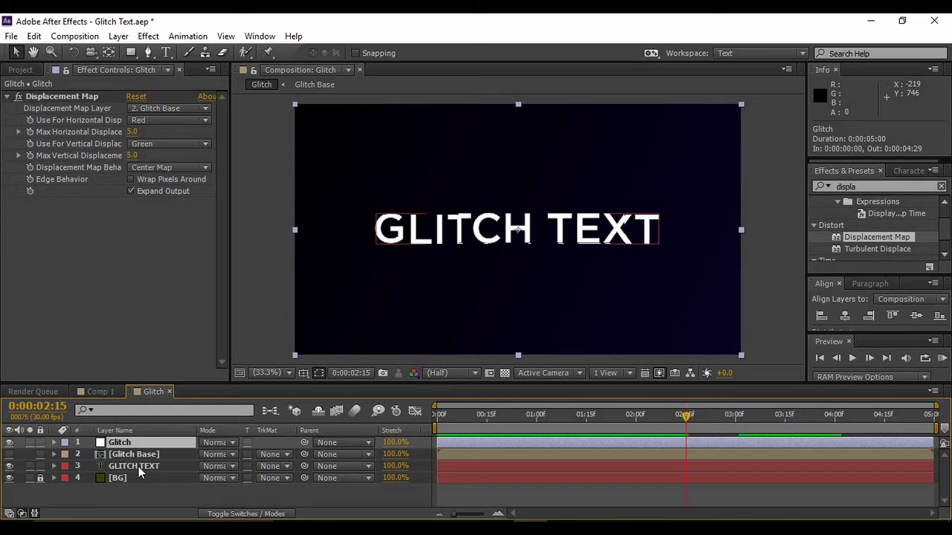
{"action": "left_click", "coordinate": [138, 469], "text": "shift"}
{"action": "right_click", "coordinate": [139, 470]}
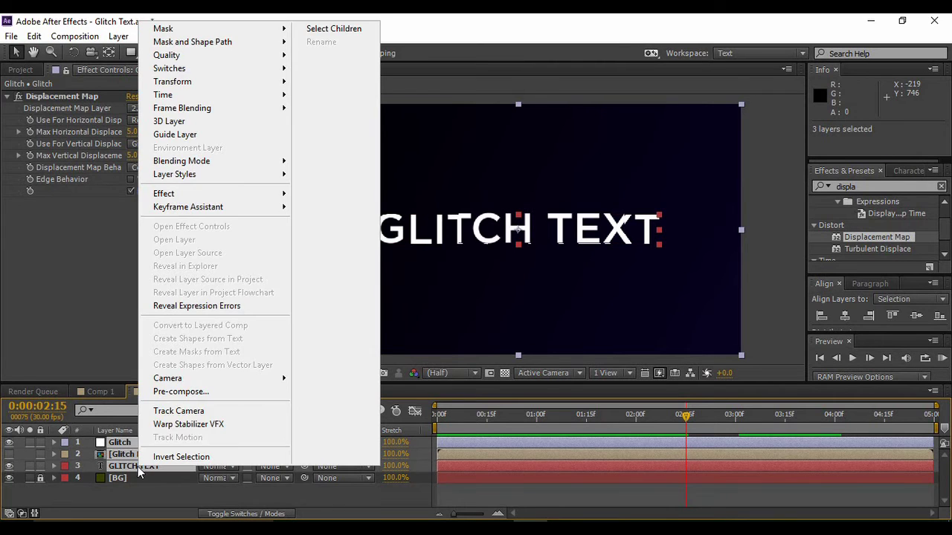
{"action": "left_click", "coordinate": [204, 393]}
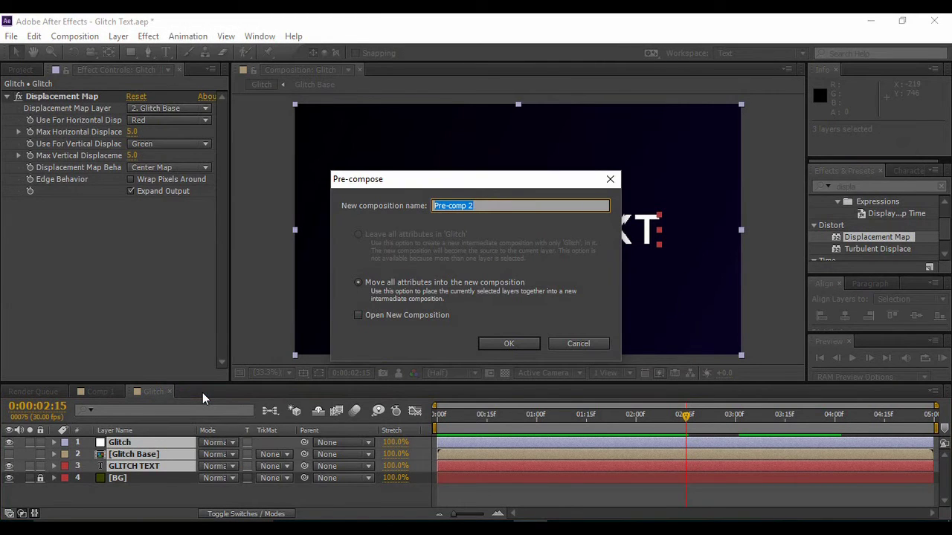
{"action": "type", "text": "Glitch Actual"}
{"action": "key", "text": "Return"}
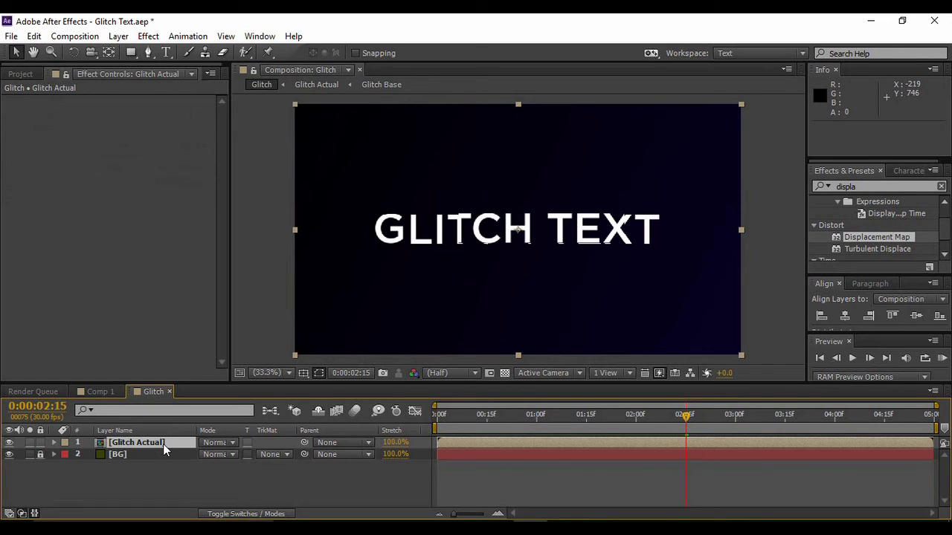
Duplicate the Glitch Actual layer three times
{"action": "key", "text": "ctrl+d"}
{"action": "key", "text": "ctrl+d"}
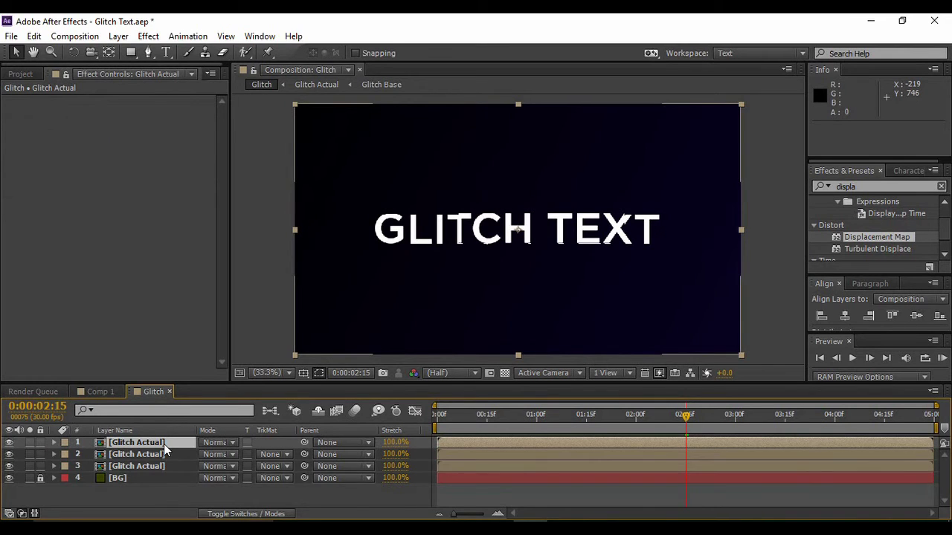
{"action": "key", "text": "ctrl+d"}
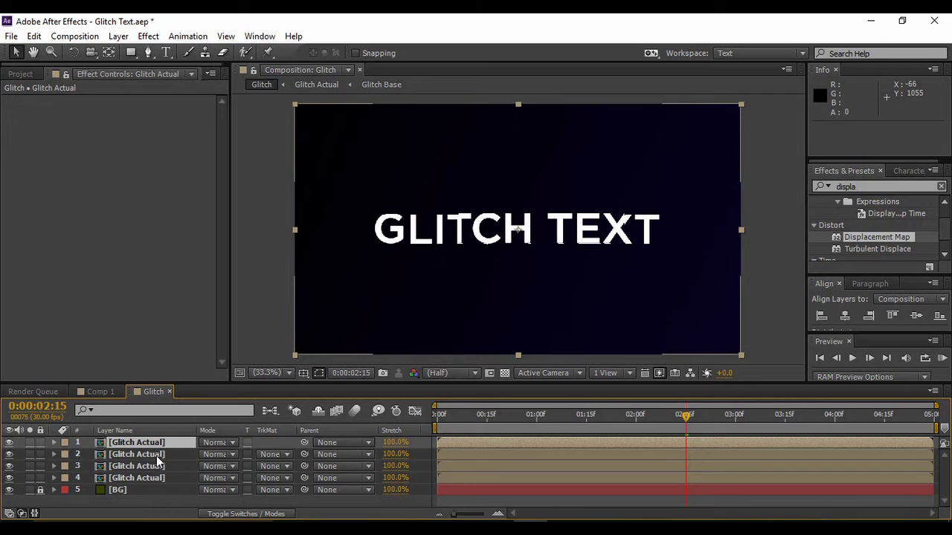
Find the Shift Channels effect and apply it to the upper three Glitch Actual layers
{"action": "left_click", "coordinate": [855, 187]}
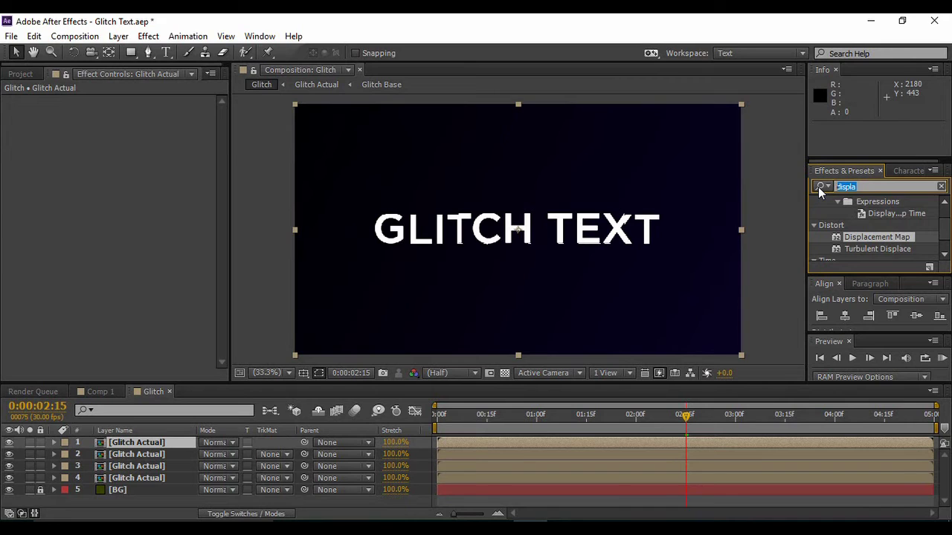
{"action": "key", "text": "BackSpace"}
{"action": "type", "text": "shift"}
{"action": "left_click_drag", "start_coordinate": [870, 213], "coordinate": [150, 444]}
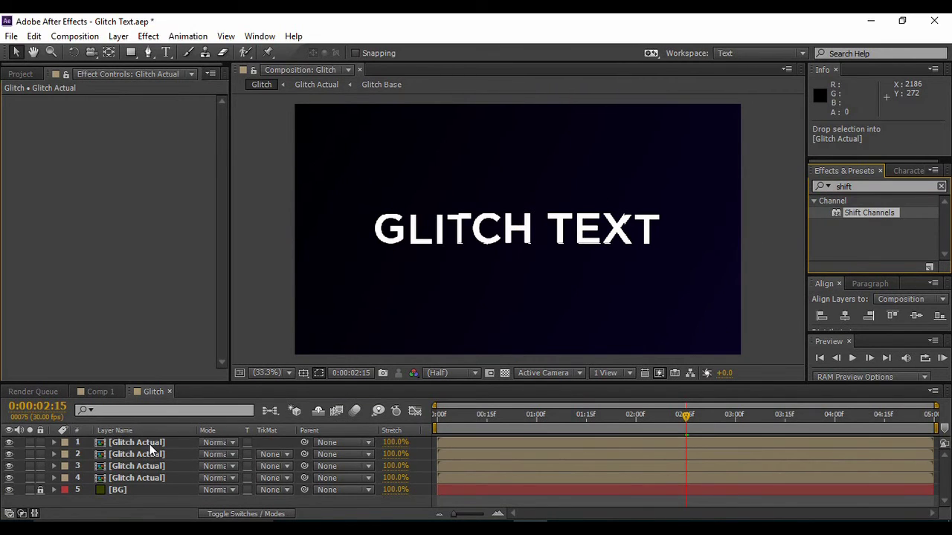
{"action": "left_click_drag", "start_coordinate": [873, 213], "coordinate": [162, 453]}
{"action": "left_click_drag", "start_coordinate": [857, 212], "coordinate": [141, 474]}
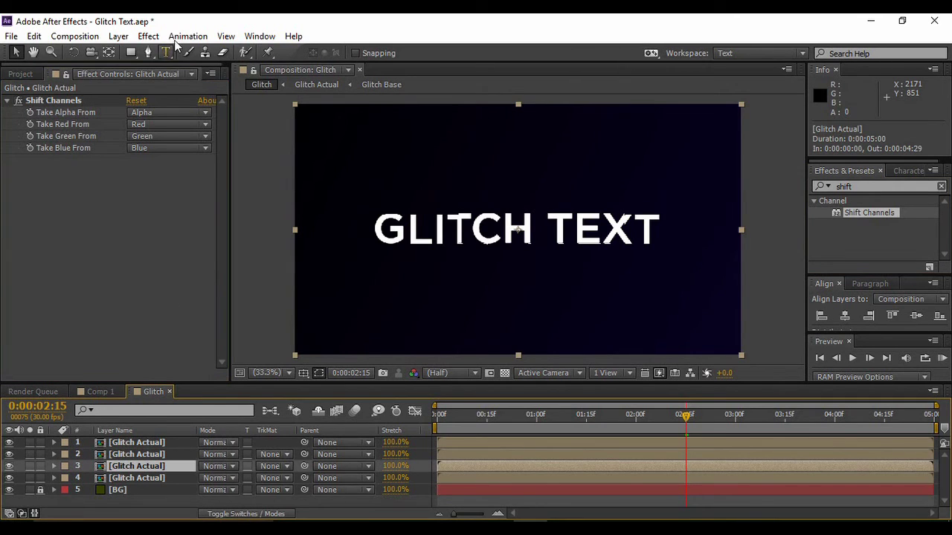
On the third Glitch Actual layer, set Shift Channels to take green and blue from Full Off
{"action": "left_click", "coordinate": [147, 136]}
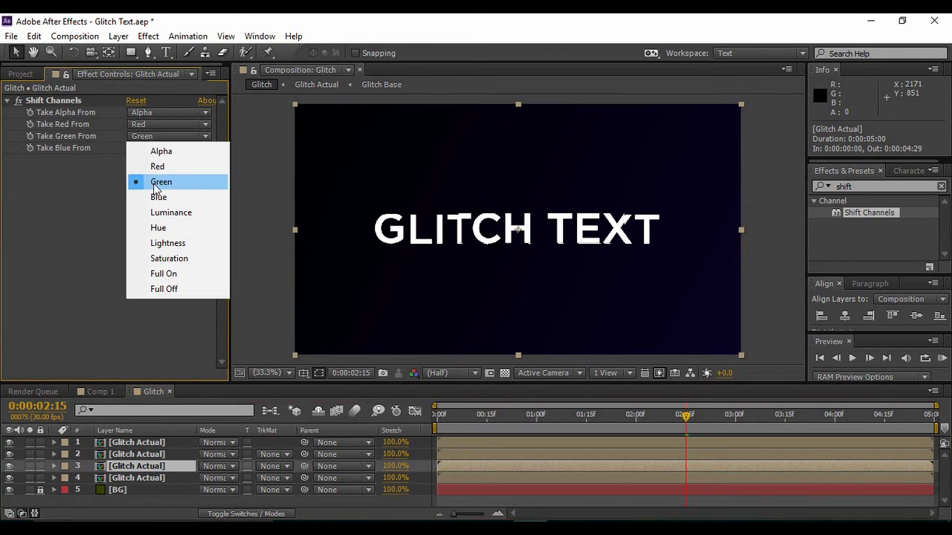
{"action": "left_click", "coordinate": [172, 289]}
{"action": "left_click", "coordinate": [175, 149]}
{"action": "left_click", "coordinate": [171, 301]}
On the second Glitch Actual layer, set Shift Channels to take red and blue from Full Off
{"action": "left_click", "coordinate": [143, 454]}
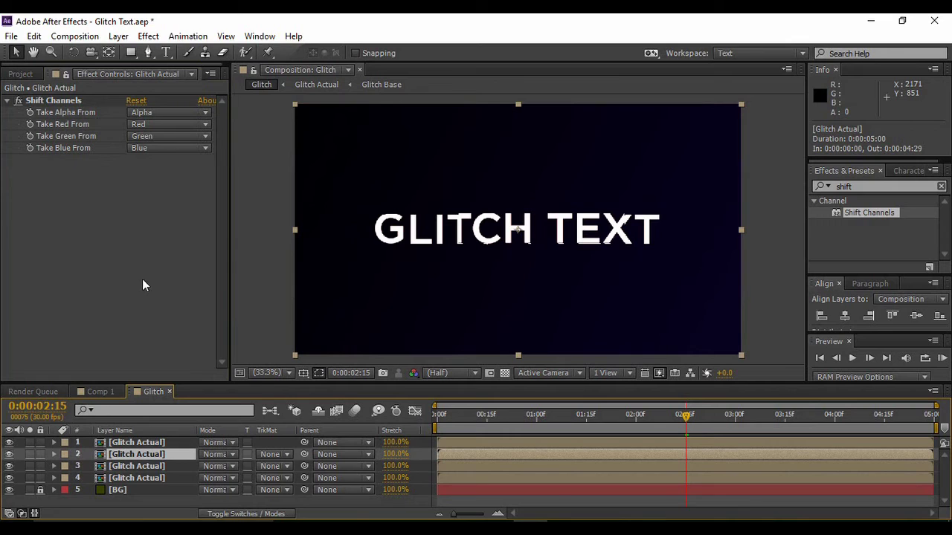
{"action": "left_click", "coordinate": [161, 126]}
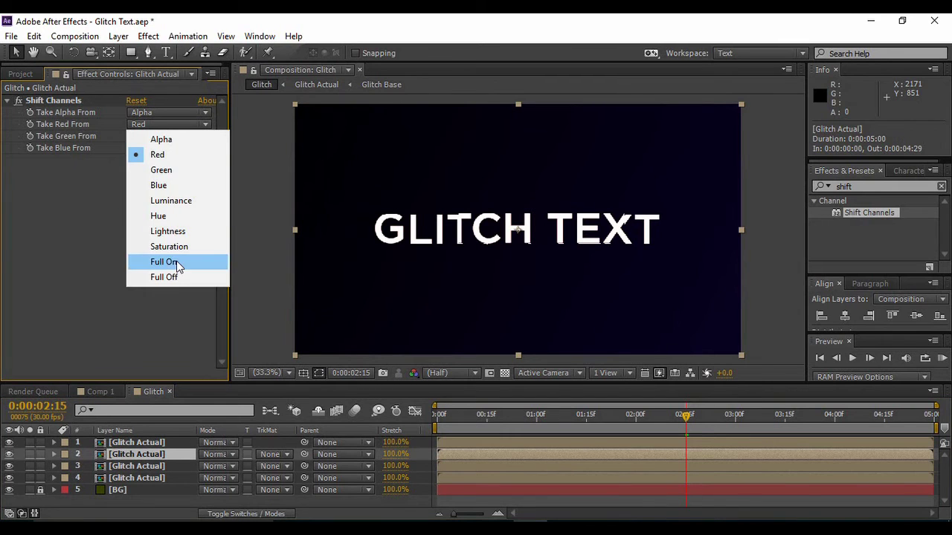
{"action": "left_click", "coordinate": [169, 280]}
{"action": "left_click", "coordinate": [176, 149]}
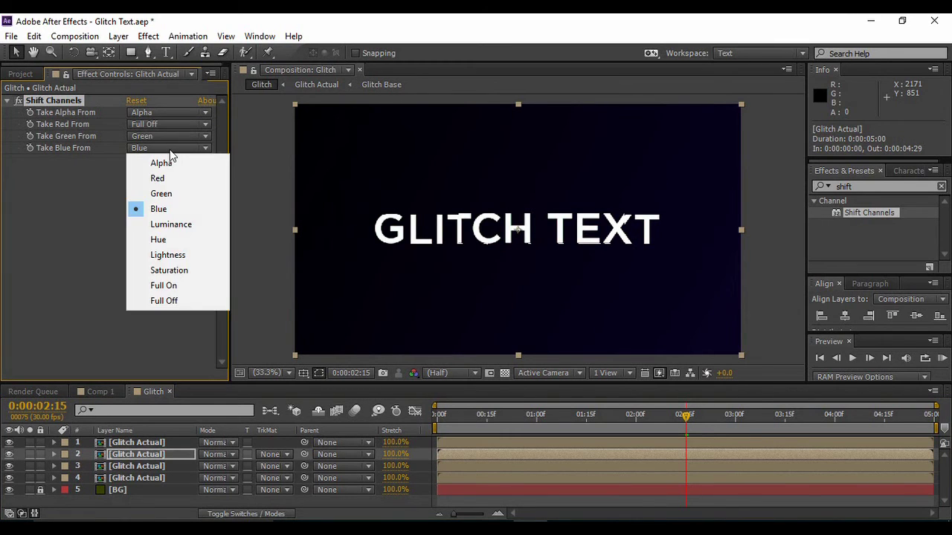
{"action": "left_click", "coordinate": [160, 300]}
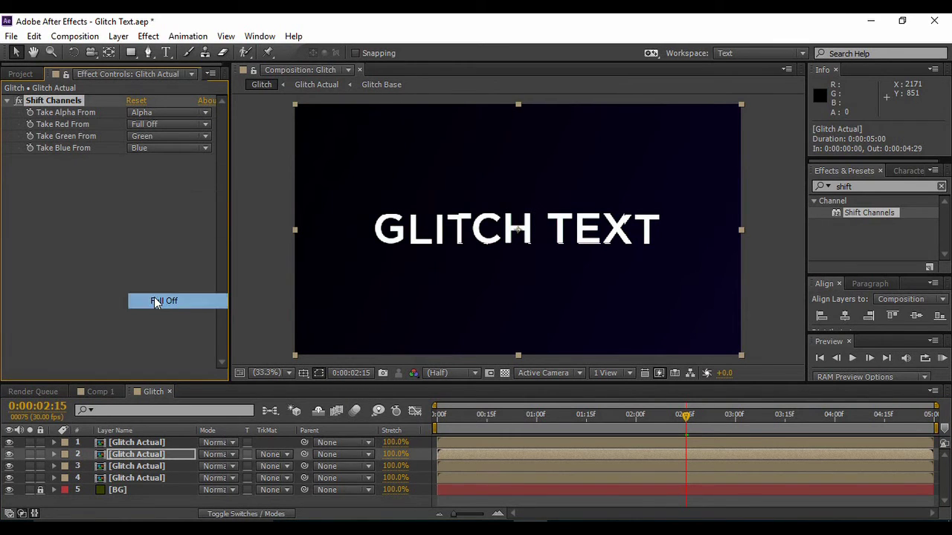
On the topmost Glitch Actual layer, set Shift Channels to take red and green from Full Off
{"action": "left_click", "coordinate": [138, 443]}
{"action": "left_click", "coordinate": [197, 123]}
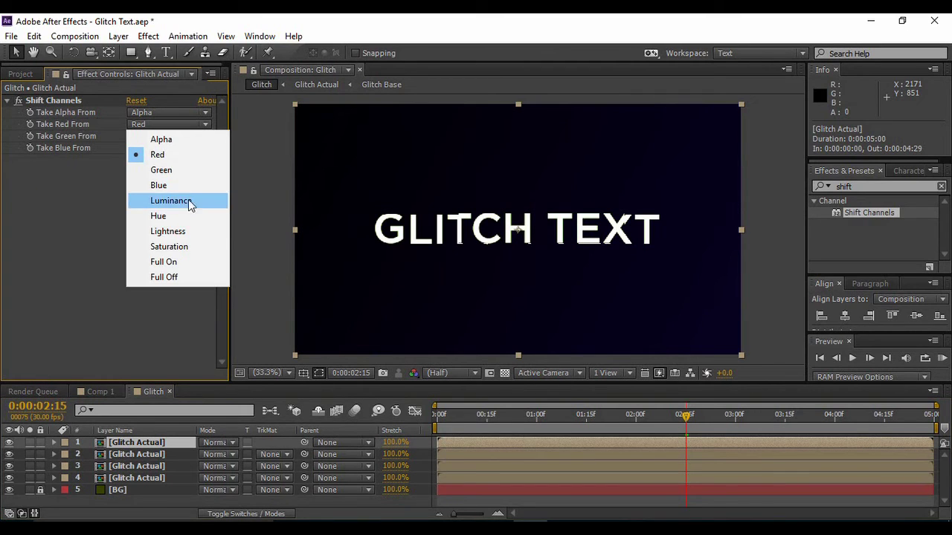
{"action": "left_click", "coordinate": [169, 279]}
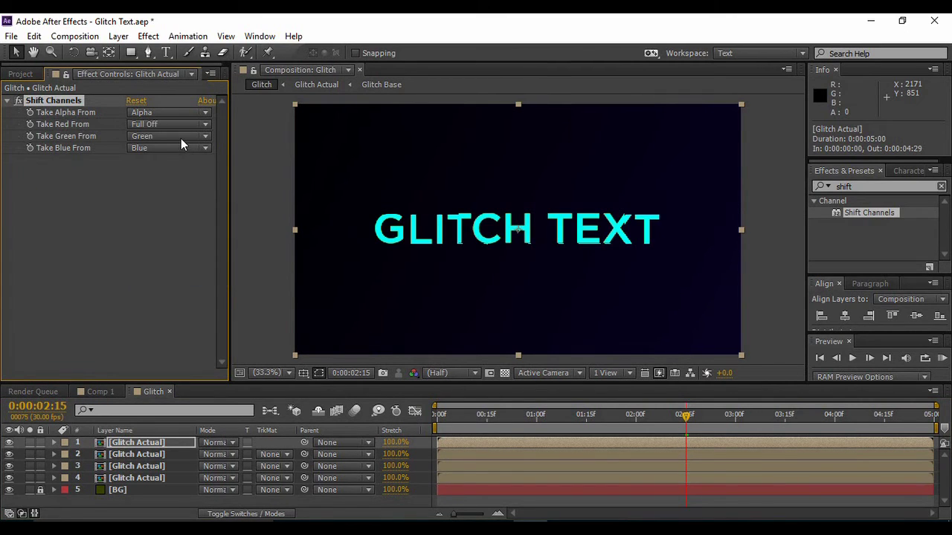
{"action": "left_click", "coordinate": [181, 141]}
{"action": "left_click", "coordinate": [163, 292]}
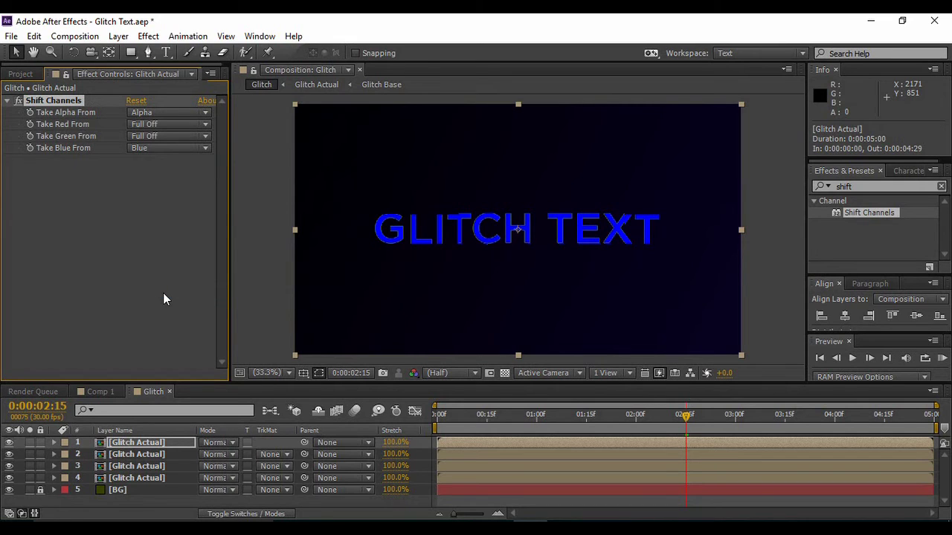
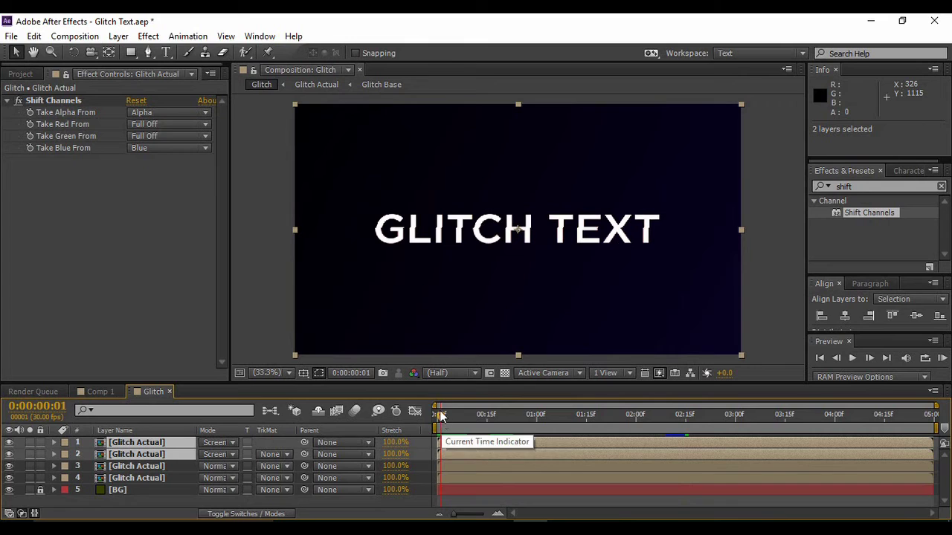
Add the expression wiggle(2,10) to the Position of the topmost Glitch Actual layer
{"action": "left_click", "coordinate": [211, 499]}
{"action": "left_click", "coordinate": [154, 444]}
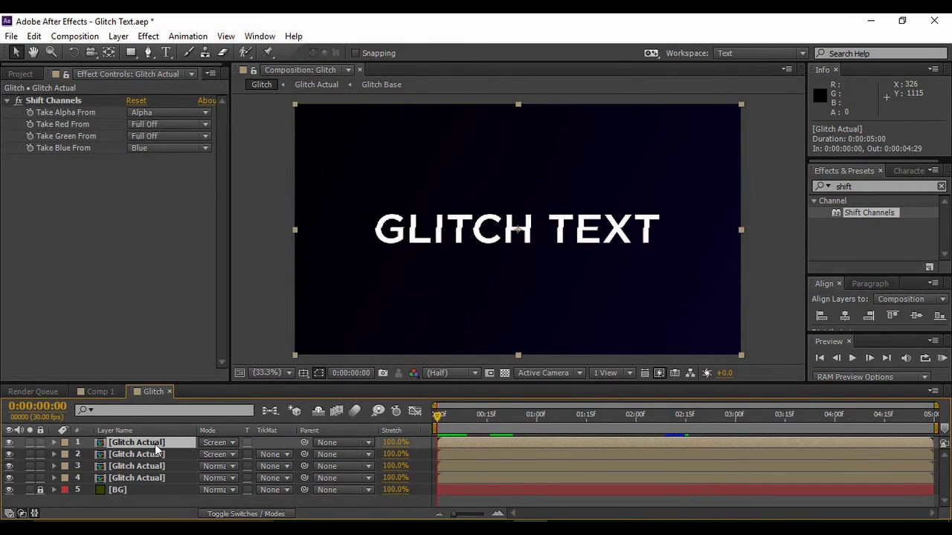
{"action": "key", "text": "p"}
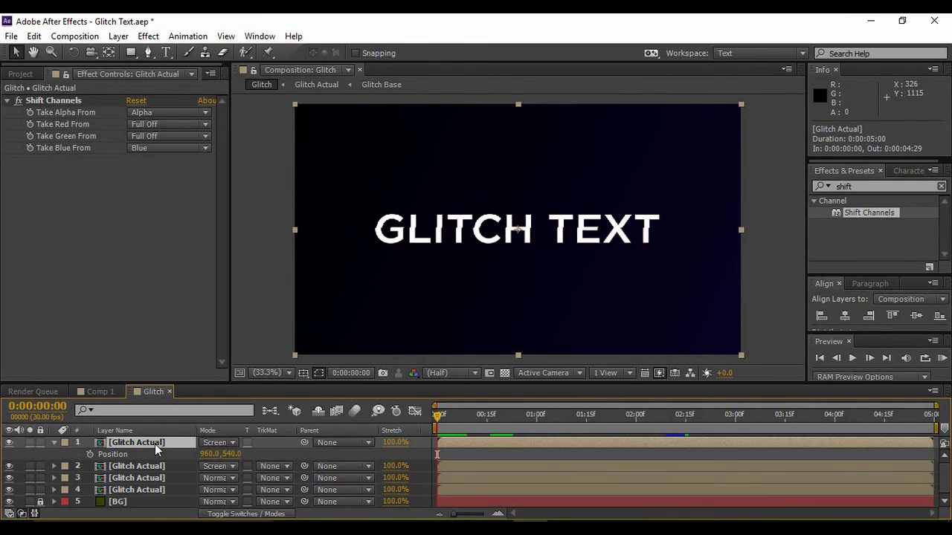
{"action": "left_click", "coordinate": [90, 455], "text": "alt"}
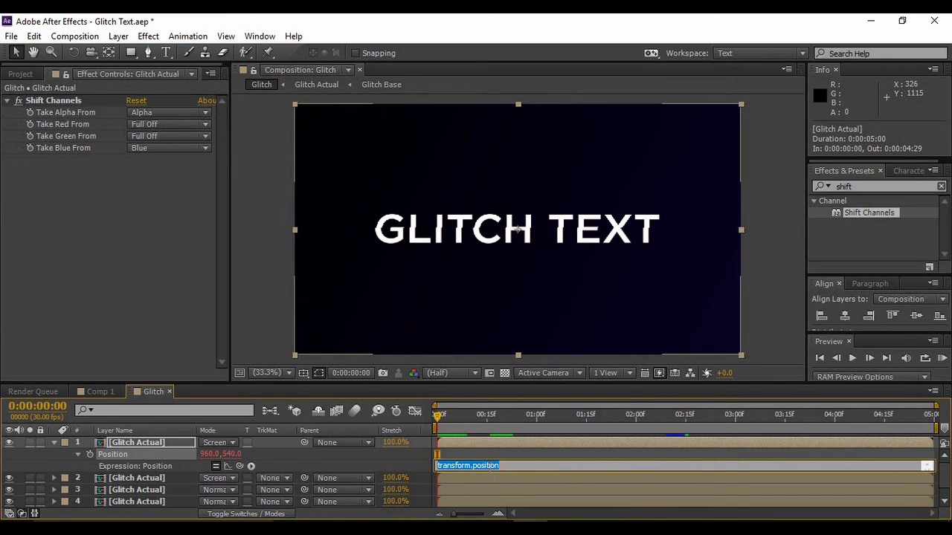
{"action": "type", "text": "wiggl"}
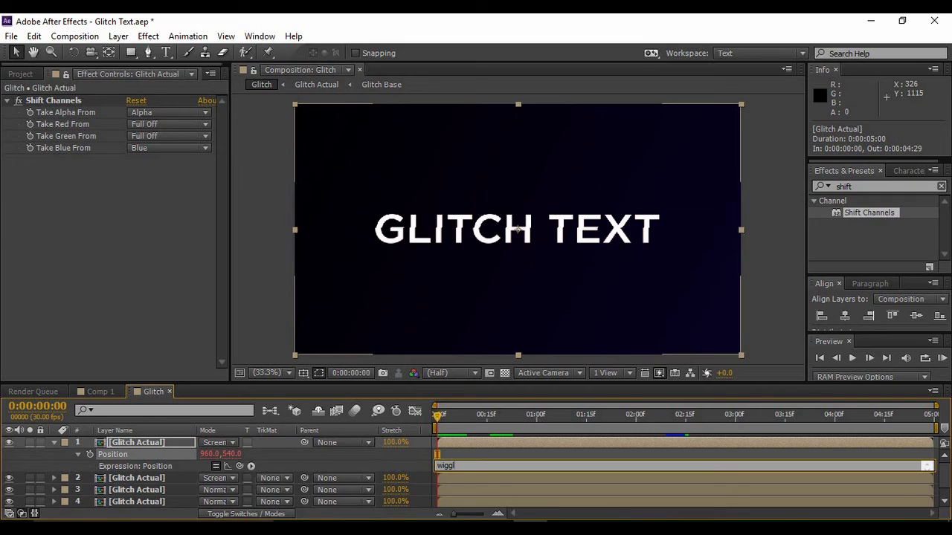
{"action": "type", "text": "e(2,10)"}
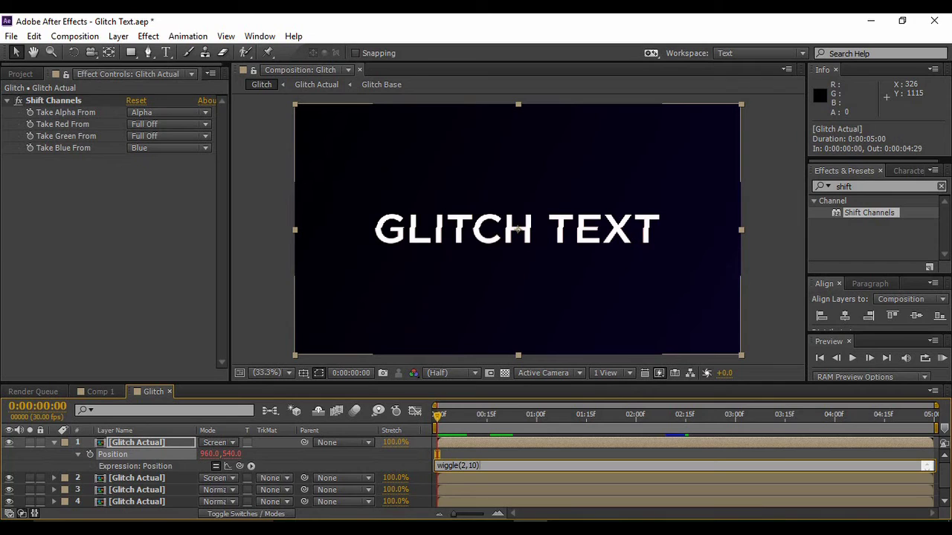
{"action": "left_click", "coordinate": [55, 444]}
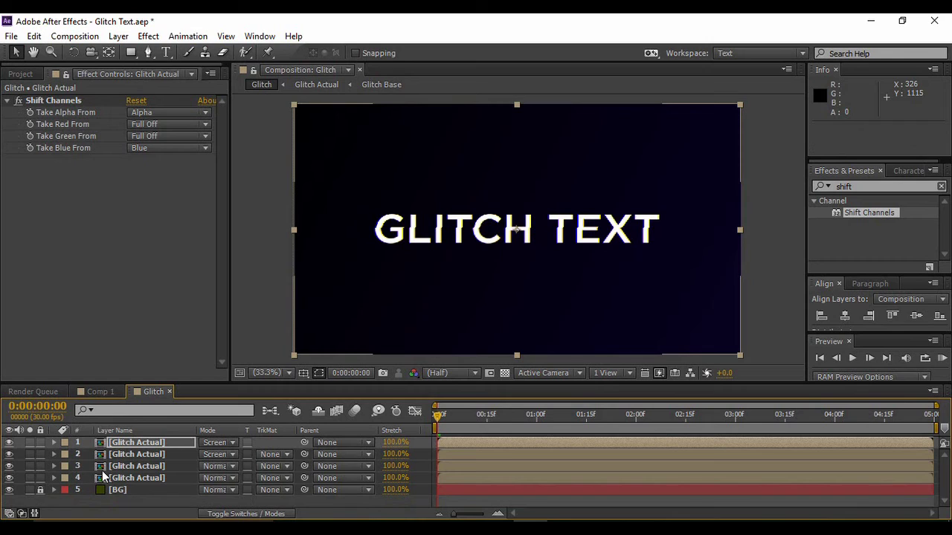
Add the expression wiggle(3,8) to the Position of the second Glitch Actual layer
{"action": "left_click", "coordinate": [123, 456]}
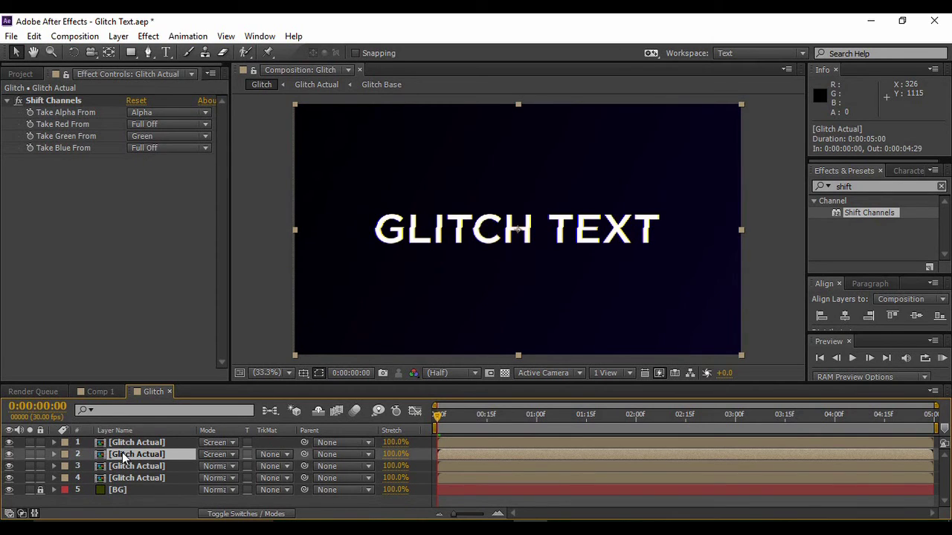
{"action": "key", "text": "p"}
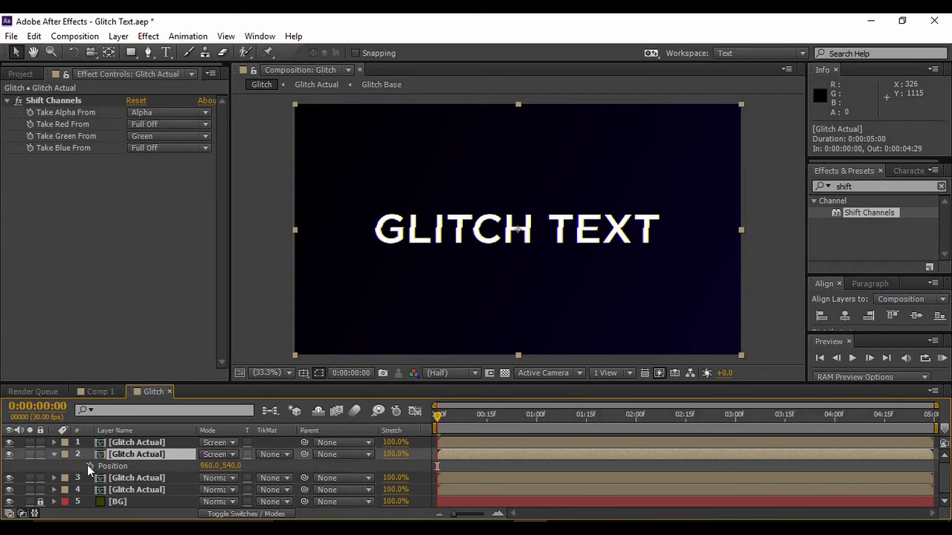
{"action": "left_click", "coordinate": [87, 464], "text": "alt"}
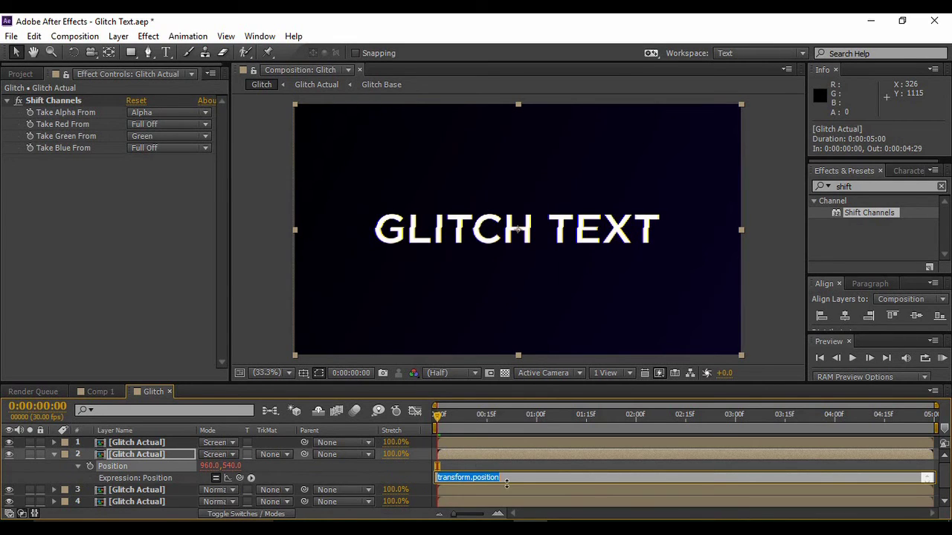
{"action": "type", "text": "wig"}
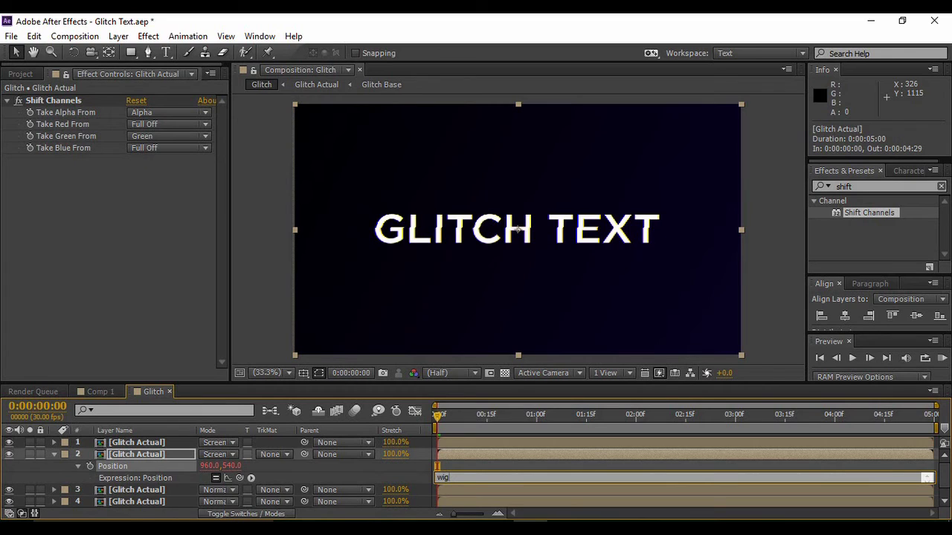
{"action": "type", "text": "gle(3,8)"}
{"action": "left_click", "coordinate": [57, 454]}
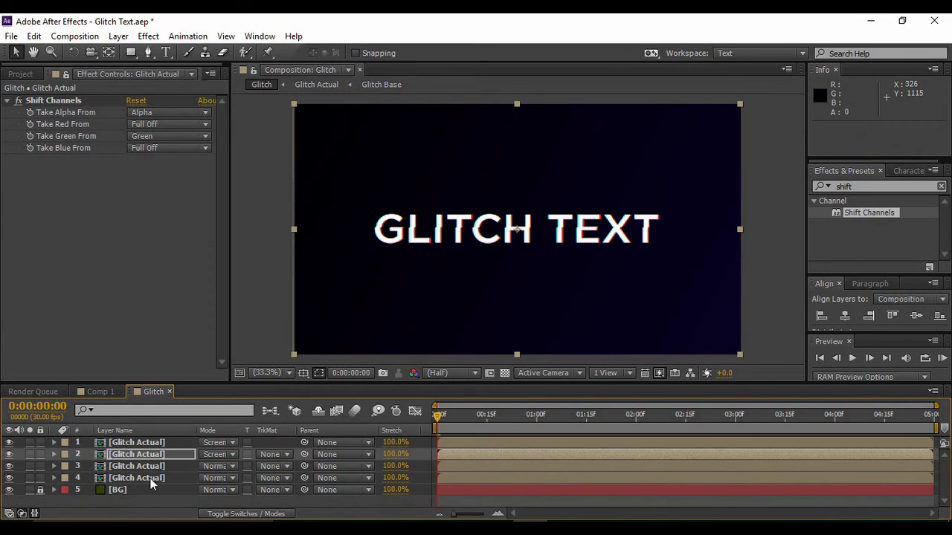
Add the expression wiggle(4,5) to the Position of the third Glitch Actual layer and preview the animation
{"action": "left_click", "coordinate": [145, 464]}
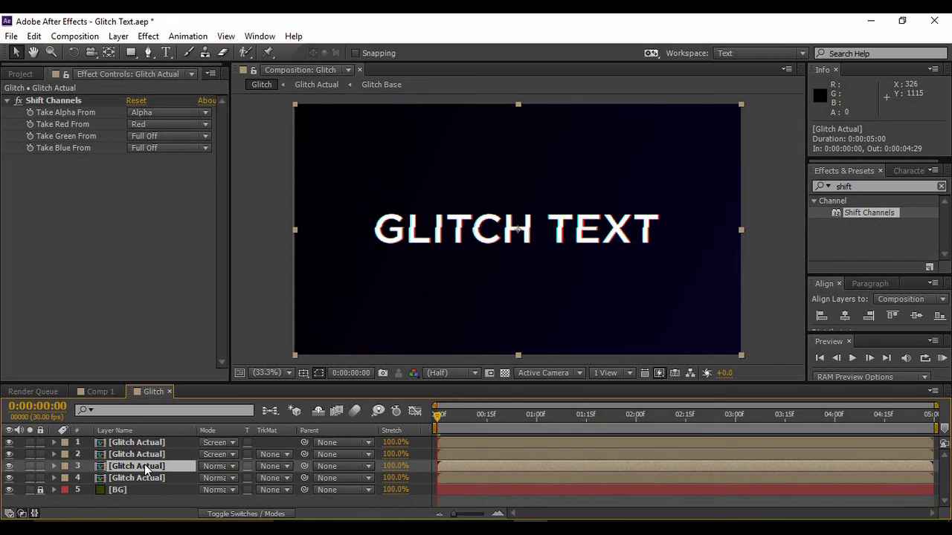
{"action": "key", "text": "p"}
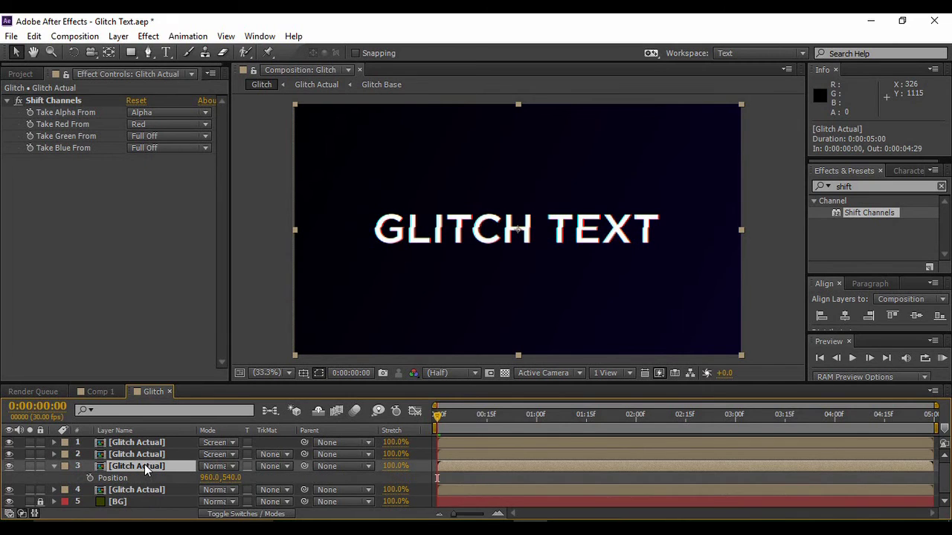
{"action": "left_click", "coordinate": [90, 478], "text": "alt"}
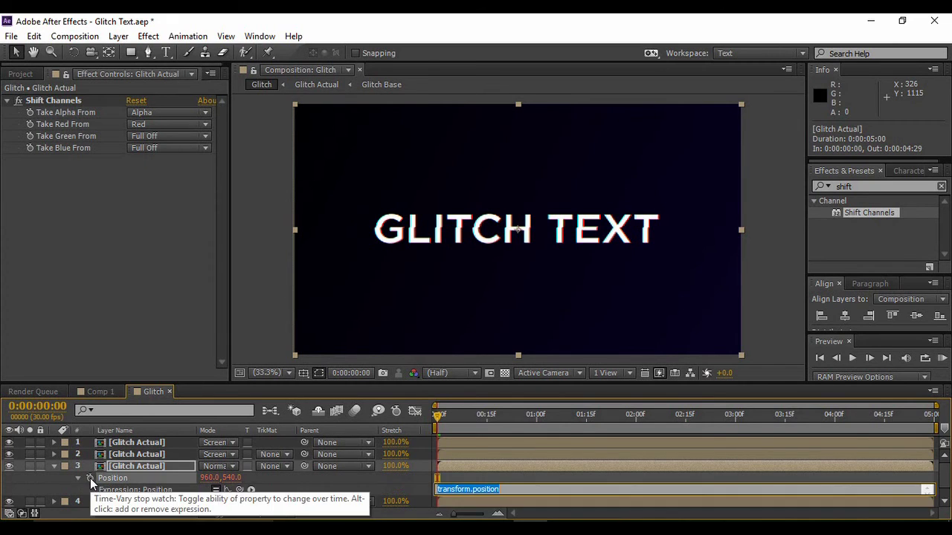
{"action": "type", "text": "wigg"}
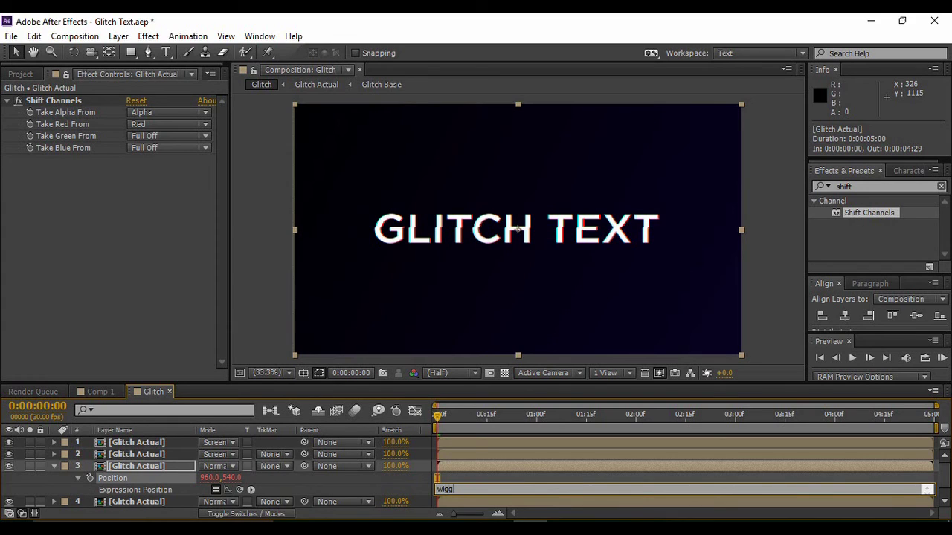
{"action": "type", "text": "le(4,5)"}
{"action": "left_click", "coordinate": [52, 465]}
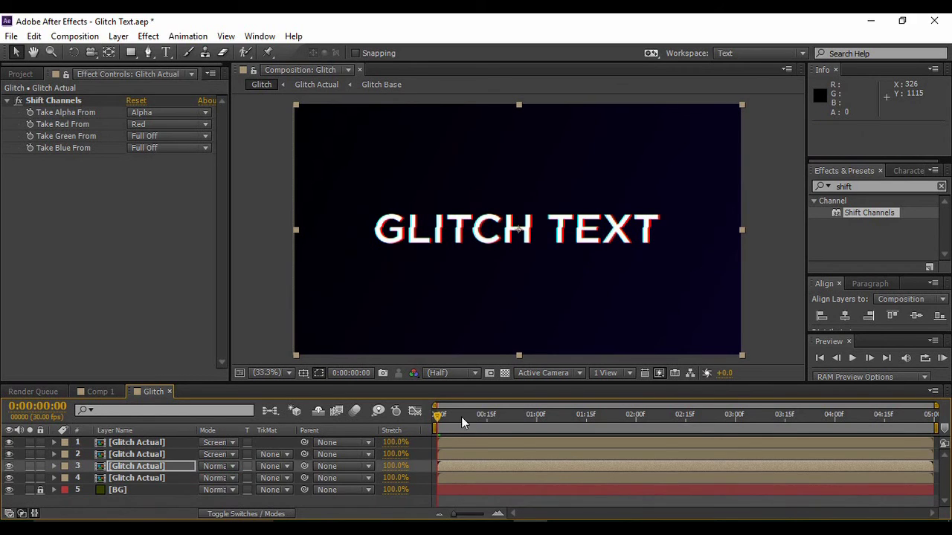
{"action": "left_click", "coordinate": [853, 358]}
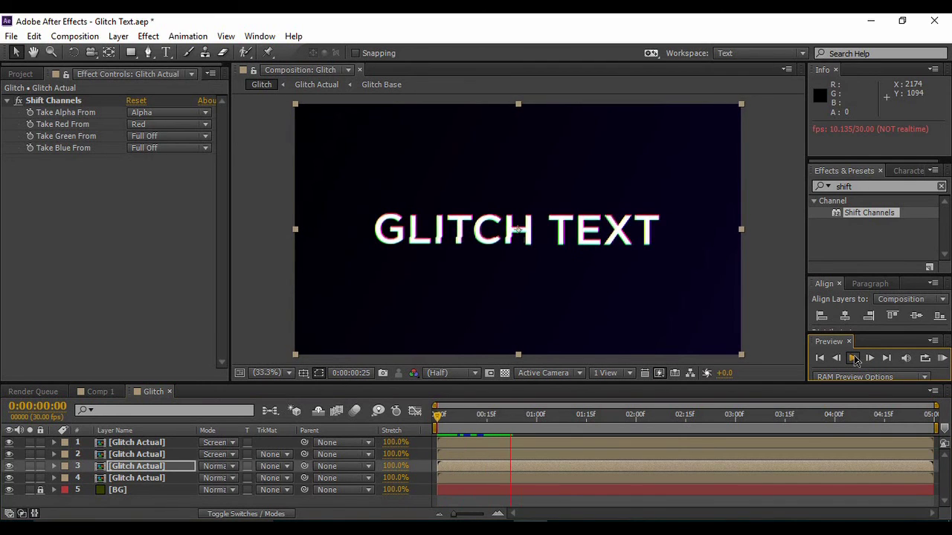
{"action": "left_click", "coordinate": [350, 506]}
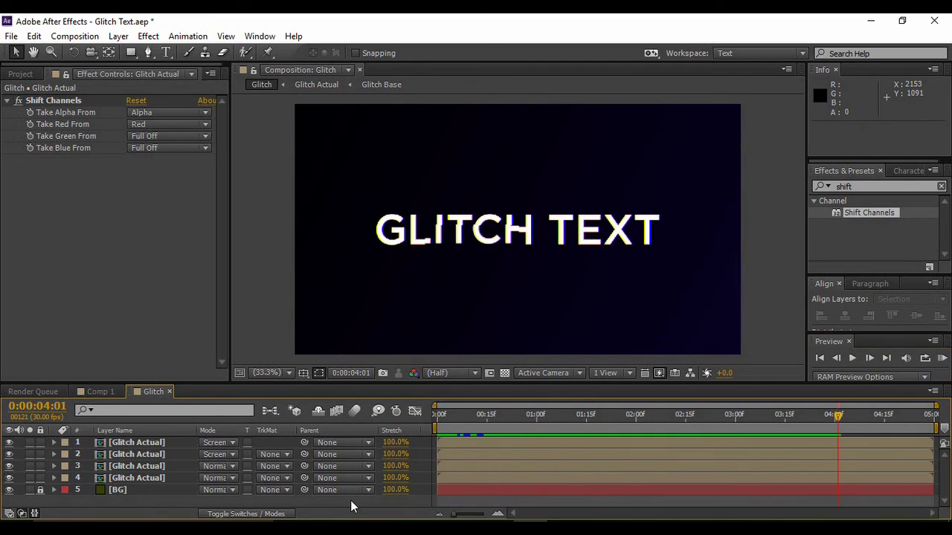
Create a new adjustment layer above the Glitch Actual layers and return to the first frame
{"action": "right_click", "coordinate": [350, 501]}
{"action": "mouse_move", "coordinate": [410, 347]}
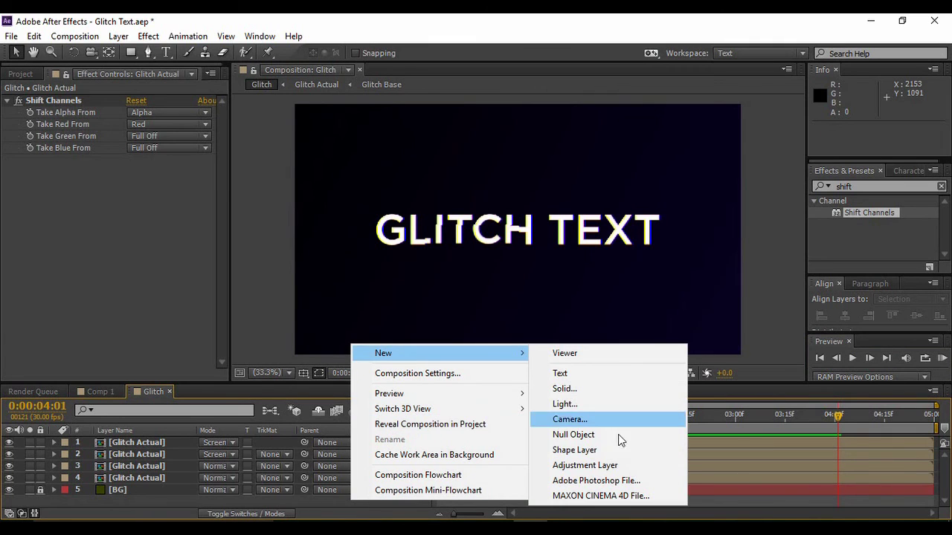
{"action": "left_click", "coordinate": [583, 464]}
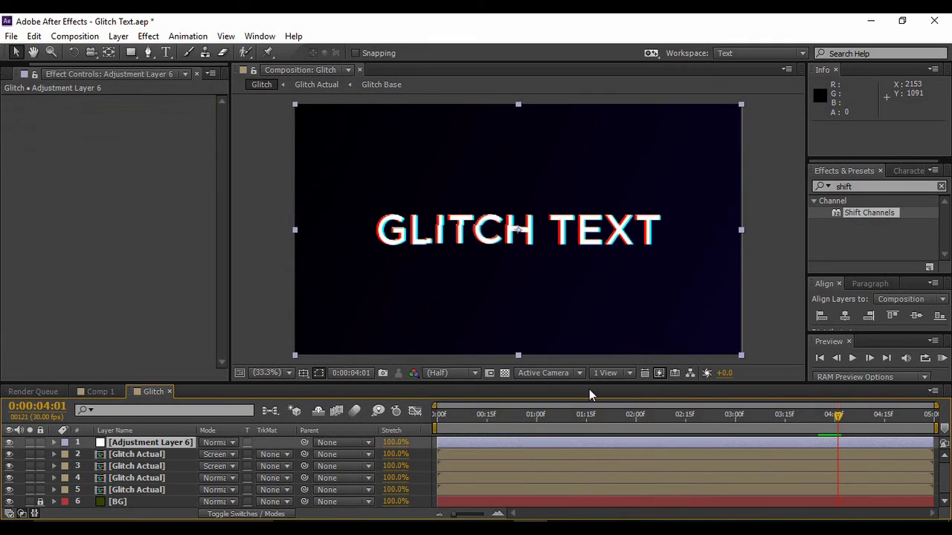
{"action": "left_click", "coordinate": [820, 358]}
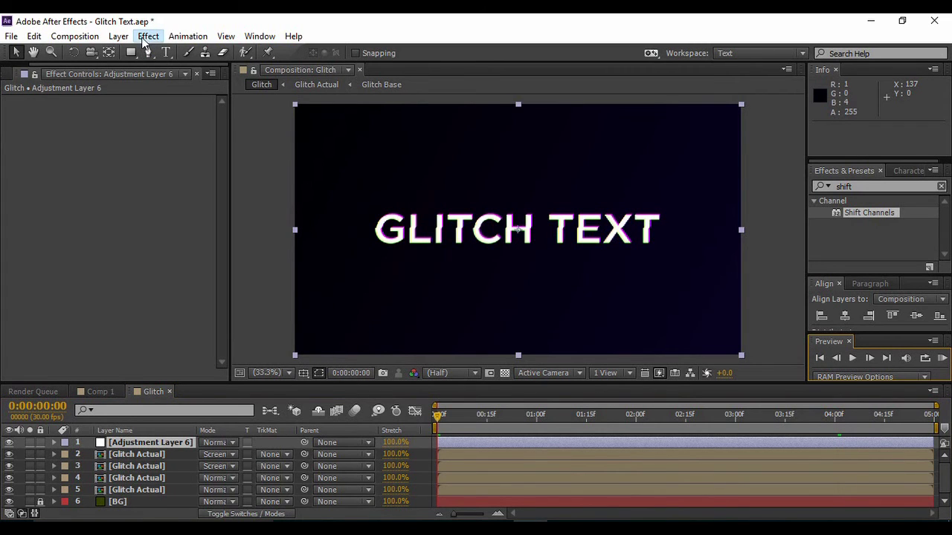
Apply the Noise effect to the adjustment layer with the Amount of Noise at 40%
{"action": "left_click", "coordinate": [148, 35]}
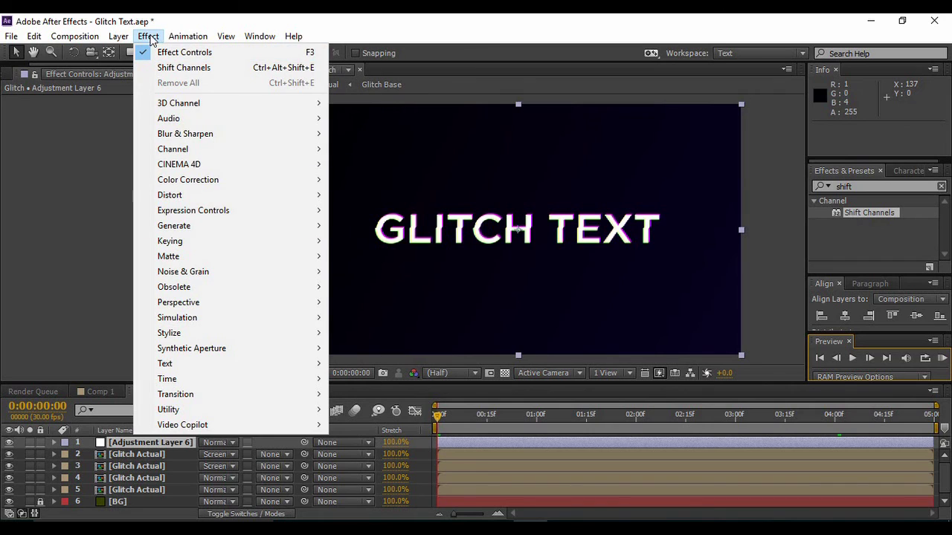
{"action": "mouse_move", "coordinate": [209, 276]}
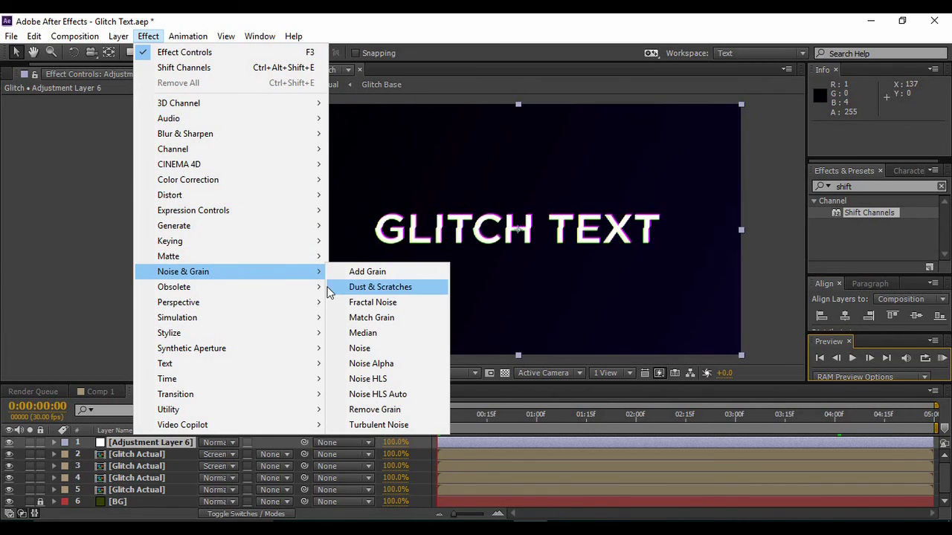
{"action": "left_click", "coordinate": [360, 348]}
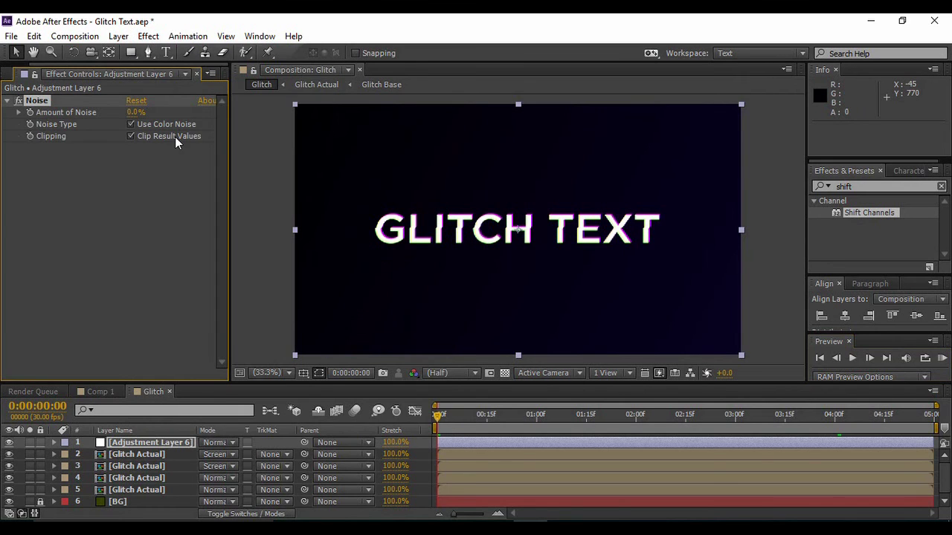
{"action": "left_click", "coordinate": [133, 113]}
{"action": "type", "text": "40"}
{"action": "key", "text": "Return"}
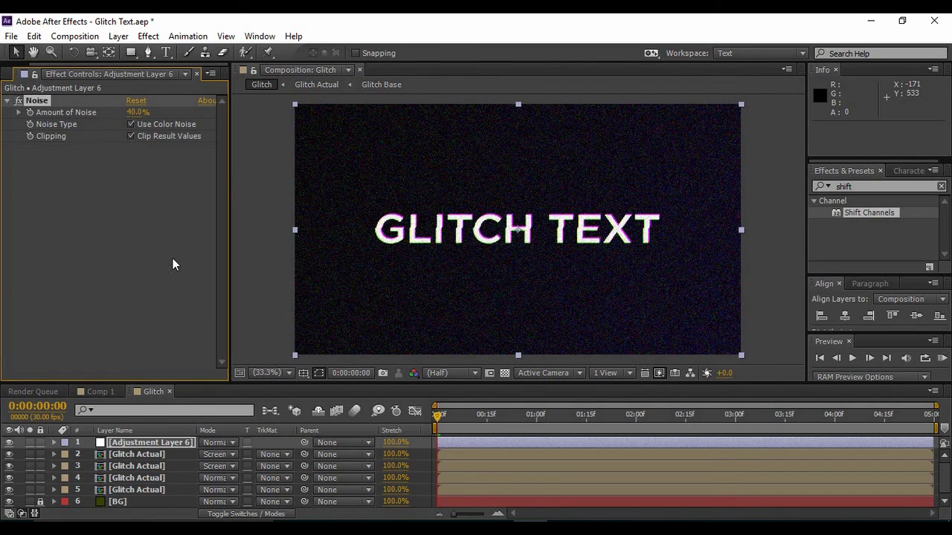
Draw a full-width rectangular mask about 1920 by 234 px on the adjustment layer, just below the text
{"action": "left_click", "coordinate": [131, 52]}
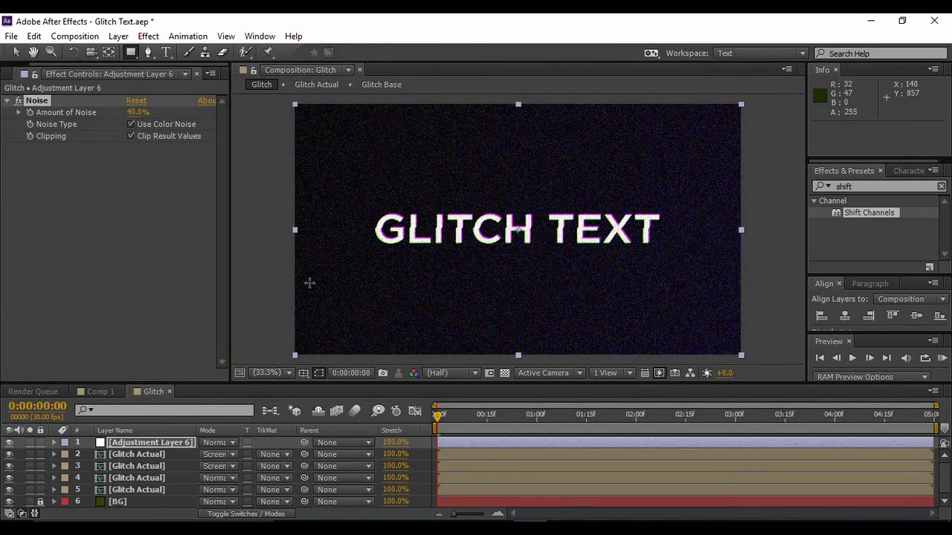
{"action": "mouse_move", "coordinate": [295, 255]}
{"action": "left_mouse_down"}
{"action": "mouse_move", "coordinate": [399, 291]}
{"action": "mouse_move", "coordinate": [583, 307]}
{"action": "left_mouse_up"}
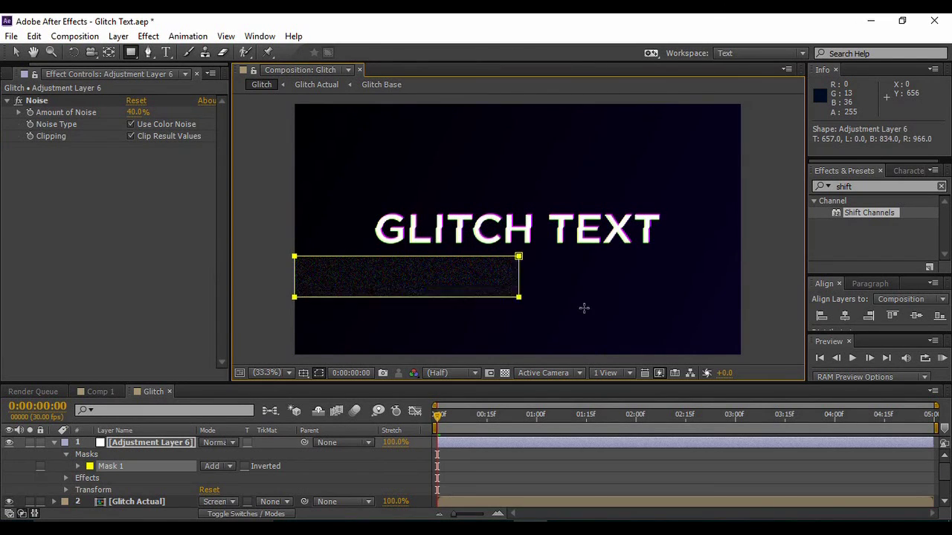
{"action": "left_click_drag", "start_coordinate": [692, 315], "coordinate": [740, 311]}
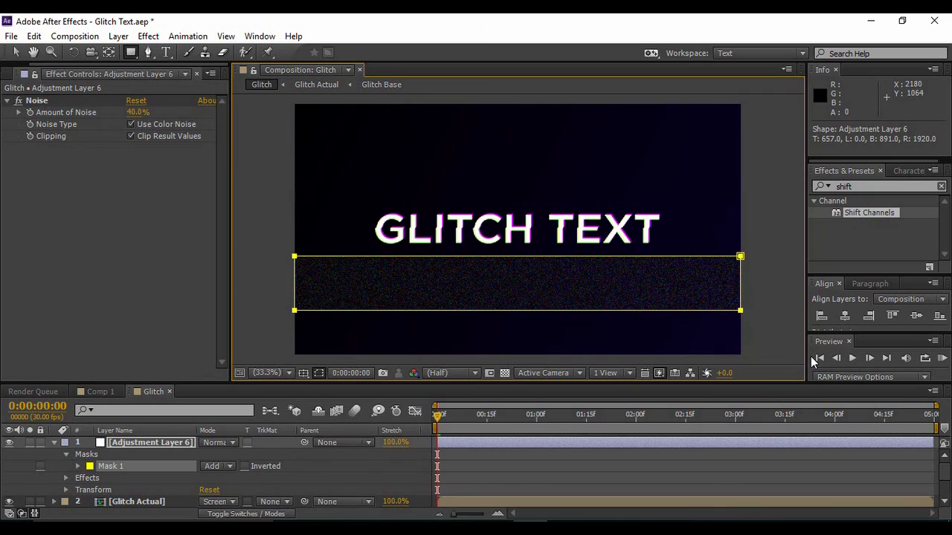
Set the adjustment layer's Scale to 0% and start keyframing it at 0:00:00:00
{"action": "left_click", "coordinate": [146, 441]}
{"action": "key", "text": "s"}
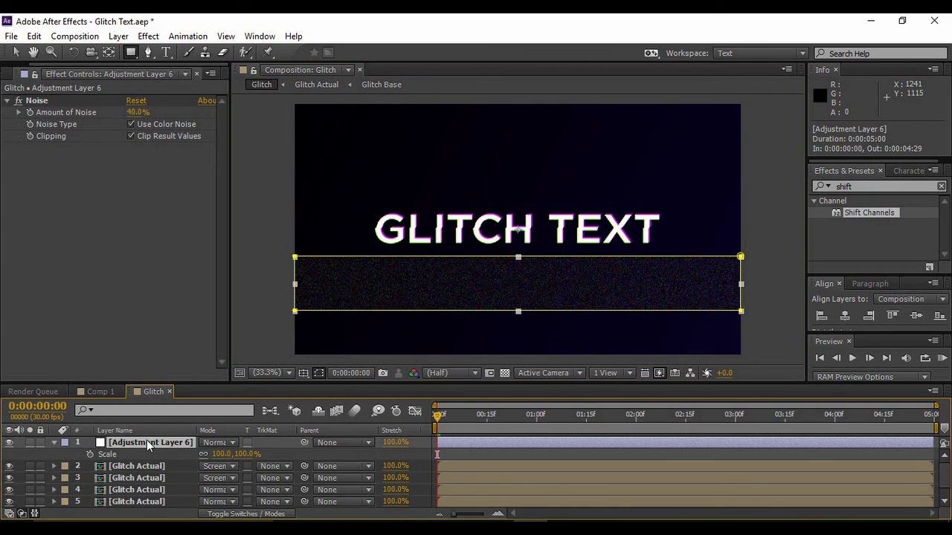
{"action": "left_click", "coordinate": [223, 454]}
{"action": "type", "text": "0"}
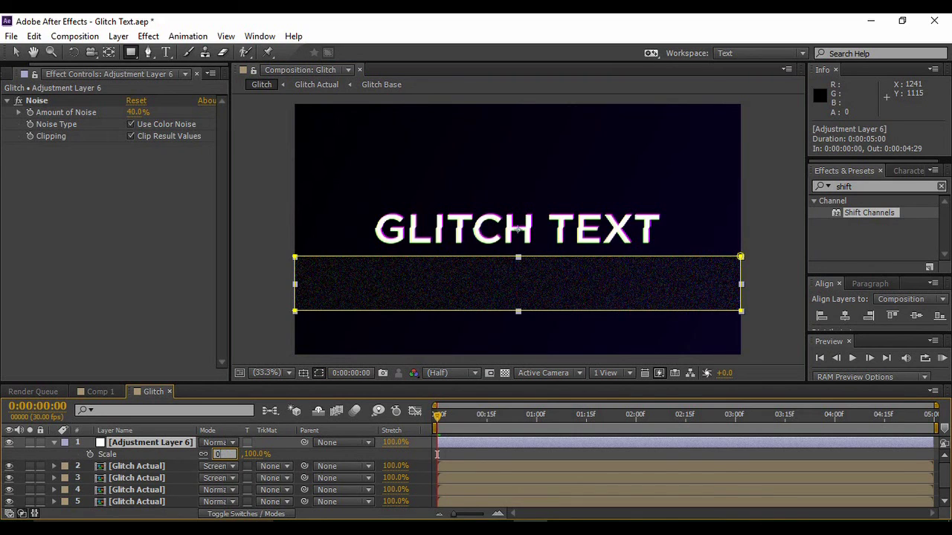
{"action": "left_click", "coordinate": [91, 453]}
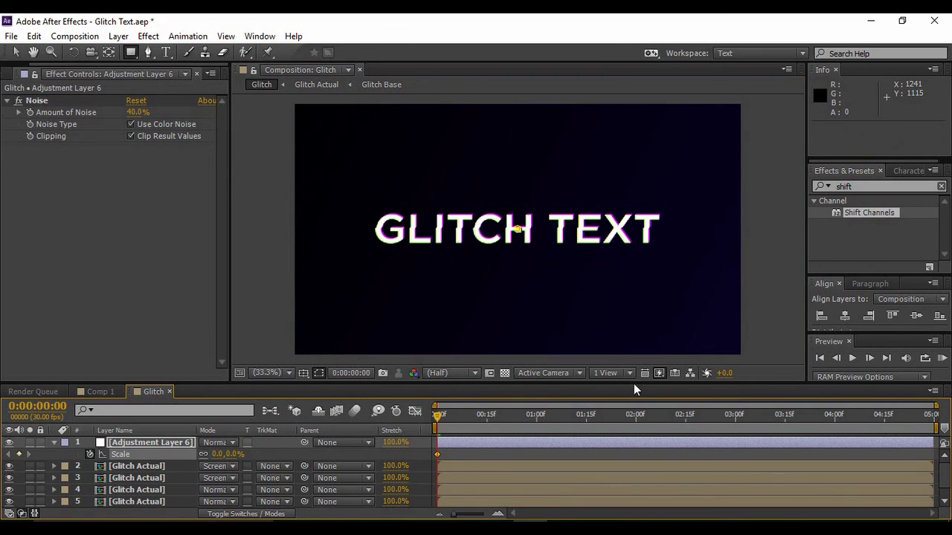
Add a second Scale keyframe at 0:00:00:03 on the adjustment layer, keeping the value at 0%
{"action": "left_click", "coordinate": [868, 358]}
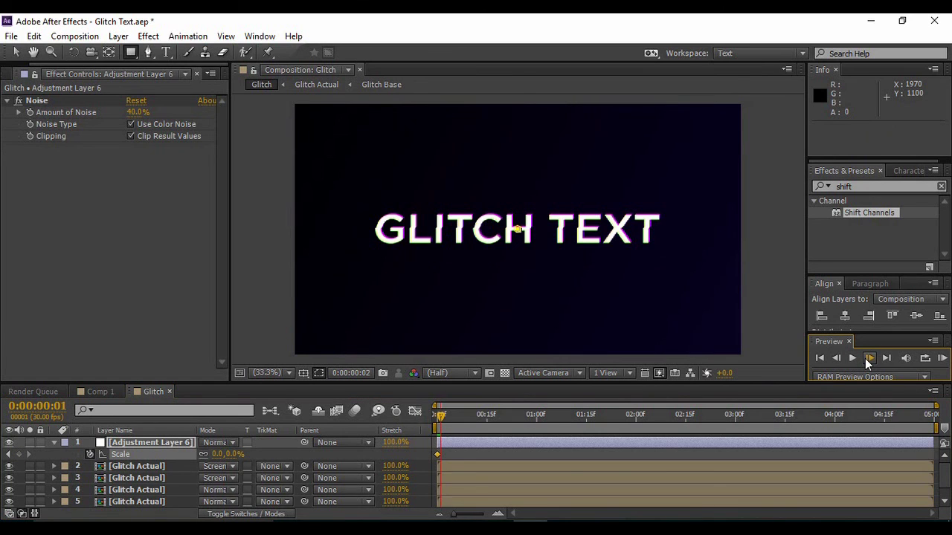
{"action": "left_click", "coordinate": [868, 358]}
{"action": "left_click", "coordinate": [869, 359]}
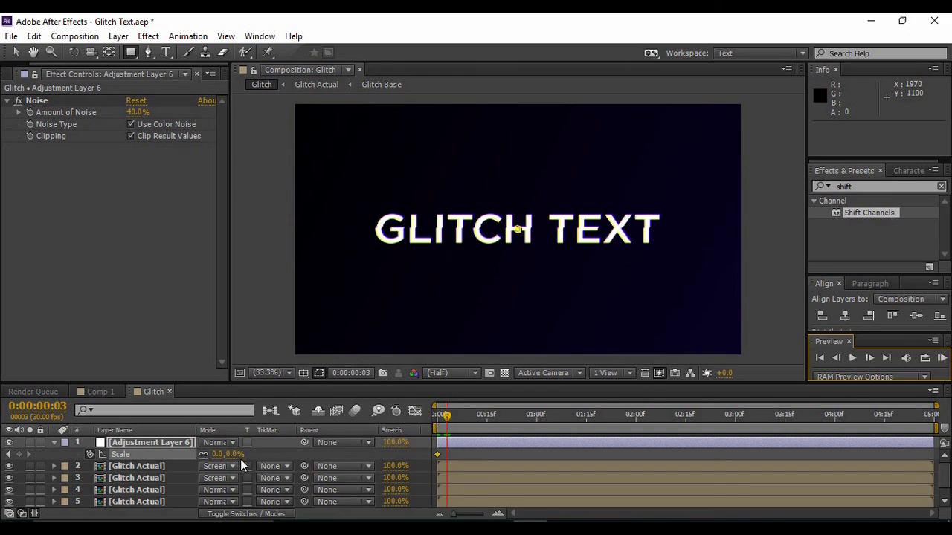
{"action": "left_click", "coordinate": [18, 454]}
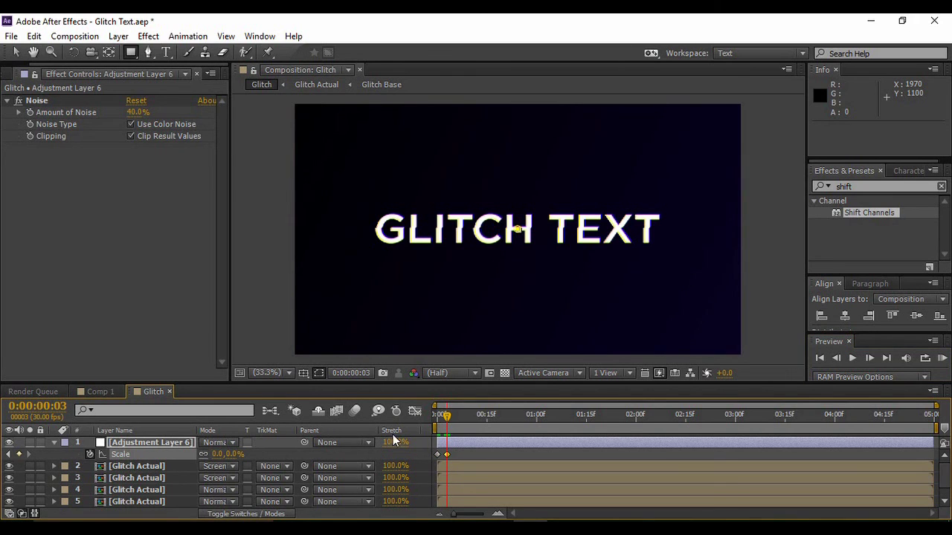
Set the adjustment layer's Scale to 100% at 0:00:00:04, one frame after the previous keyframe
{"action": "left_click", "coordinate": [865, 359]}
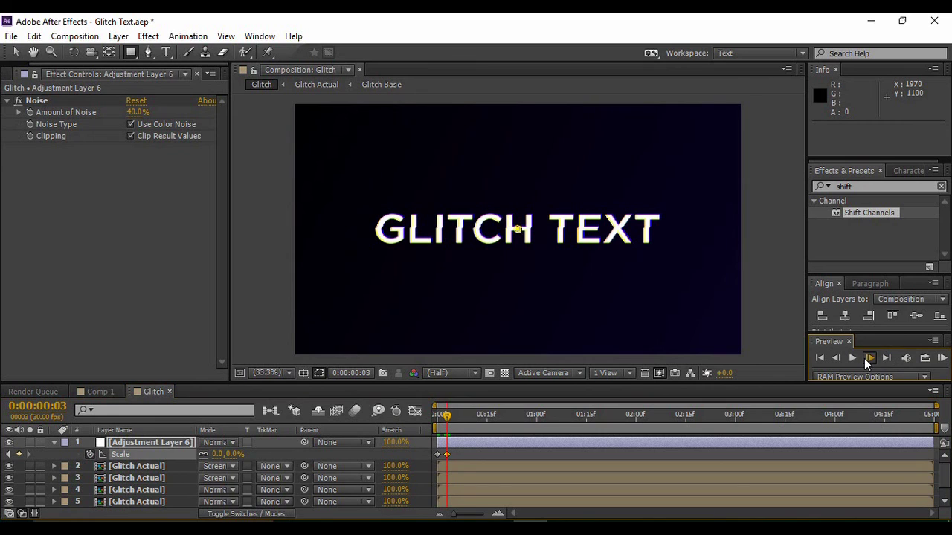
{"action": "left_click", "coordinate": [220, 454]}
{"action": "type", "text": "100"}
{"action": "key", "text": "Return"}
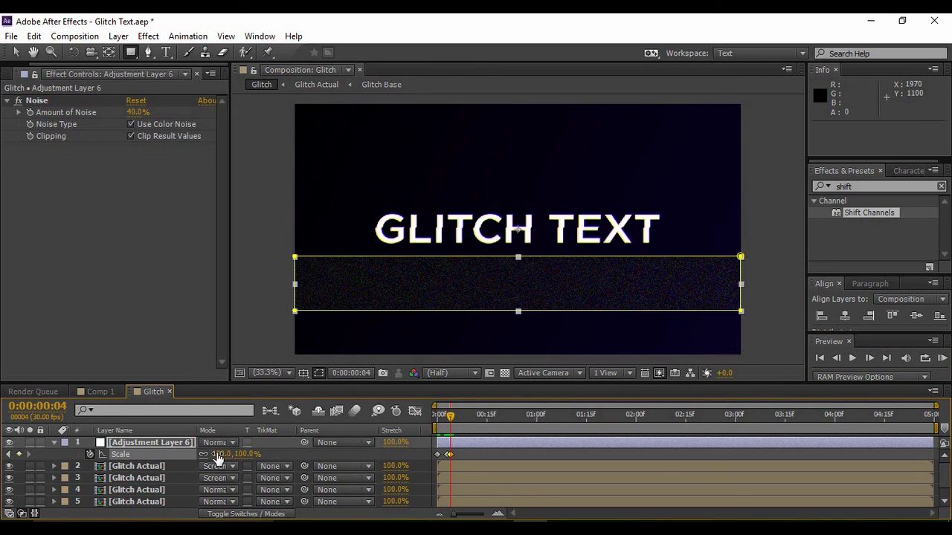
Reveal Mask 1 on the adjustment layer and start keyframing its Mask Path at 0:00:00:04
{"action": "left_click", "coordinate": [171, 440]}
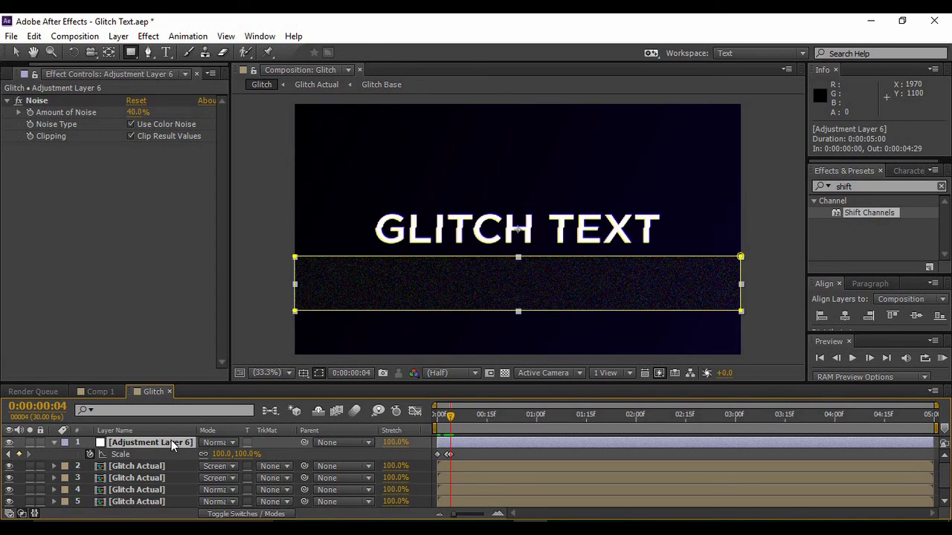
{"action": "key", "text": "ctrl+shift+n"}
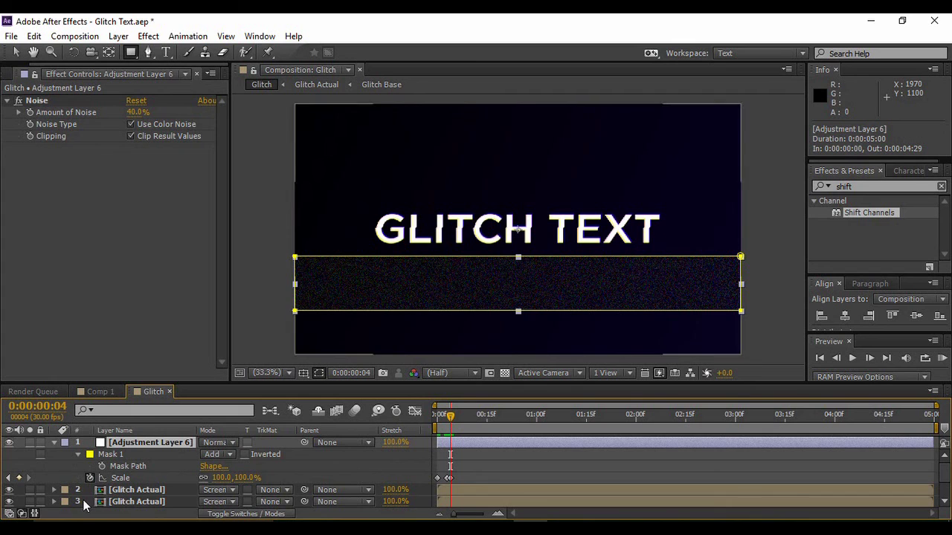
{"action": "left_click", "coordinate": [103, 467]}
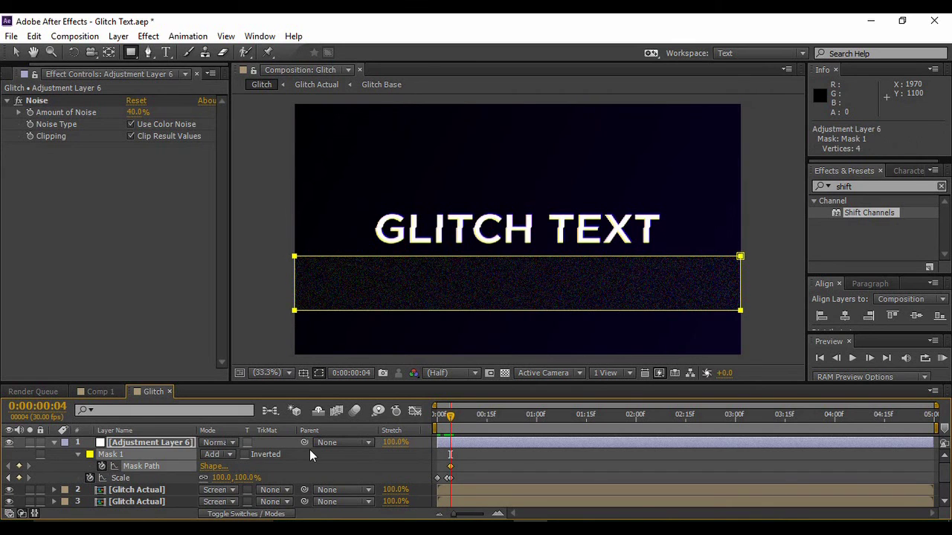
Set the adjustment layer's Scale back to 0% at 0:00:00:05
{"action": "left_click", "coordinate": [864, 358]}
{"action": "left_click", "coordinate": [218, 478]}
{"action": "type", "text": "0"}
{"action": "key", "text": "Return"}
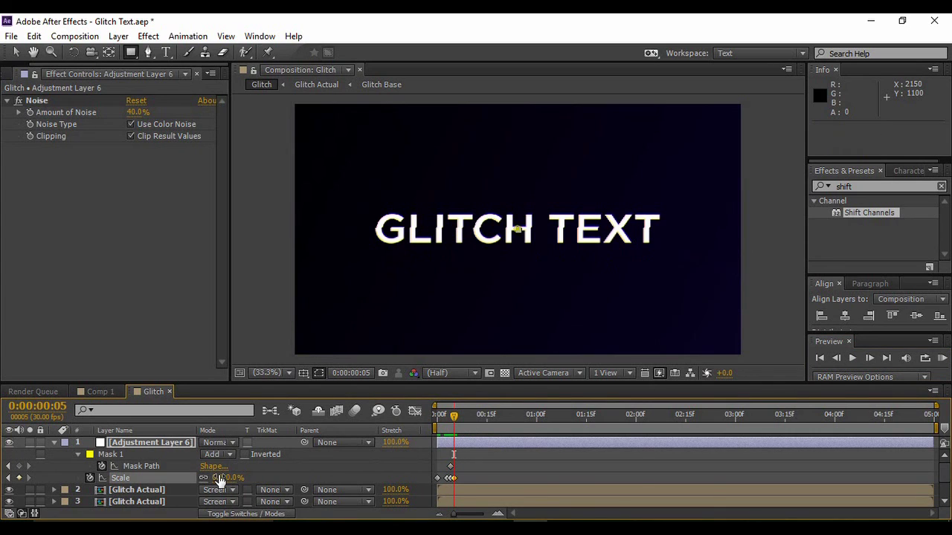
Repeat the noise flash around 0:00:02:00 with three more Scale keyframes, ending at 0% on 0:00:02:02, and a Mask Path keyframe
{"action": "left_click", "coordinate": [637, 414]}
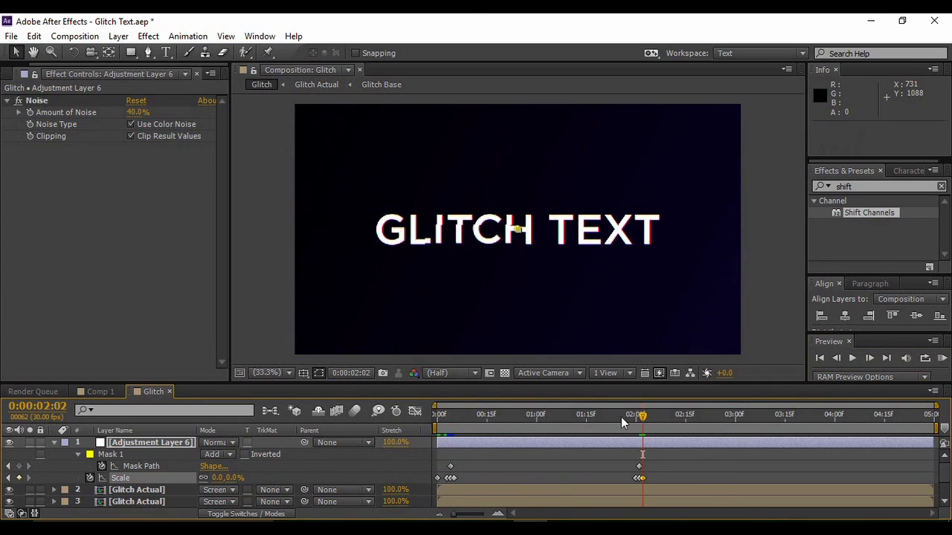
Scrub past the second noise flash and play the glitch animation from the first frame
{"action": "left_click_drag", "start_coordinate": [654, 418], "coordinate": [754, 438]}
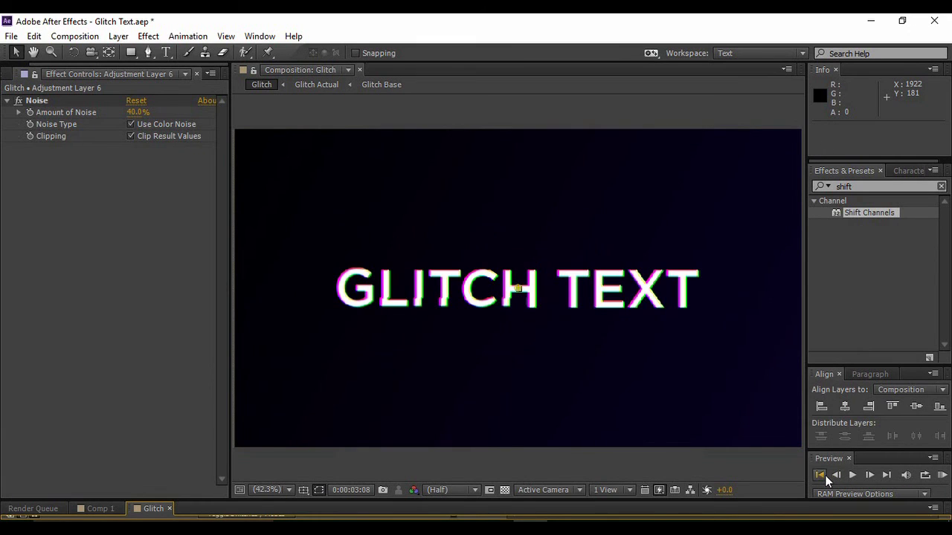
{"action": "left_click", "coordinate": [822, 475]}
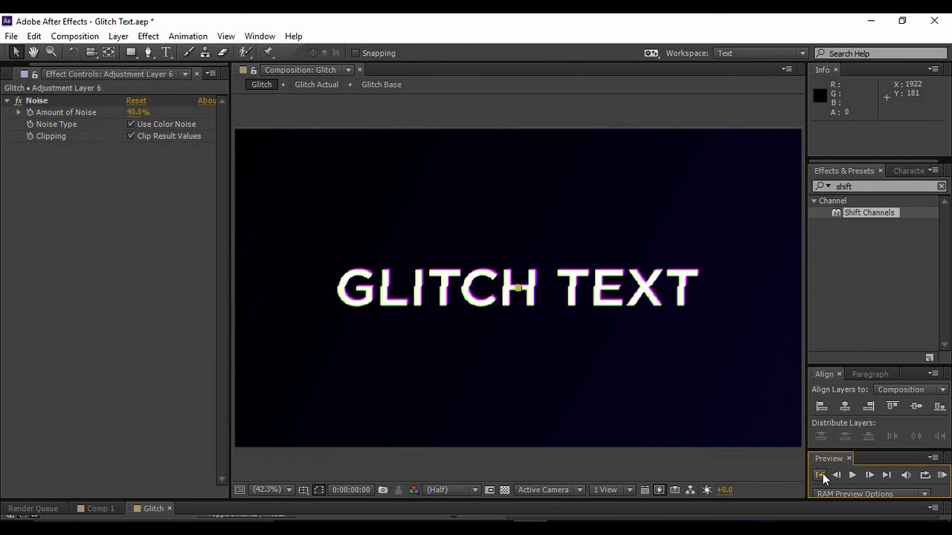
{"action": "left_click", "coordinate": [868, 478]}
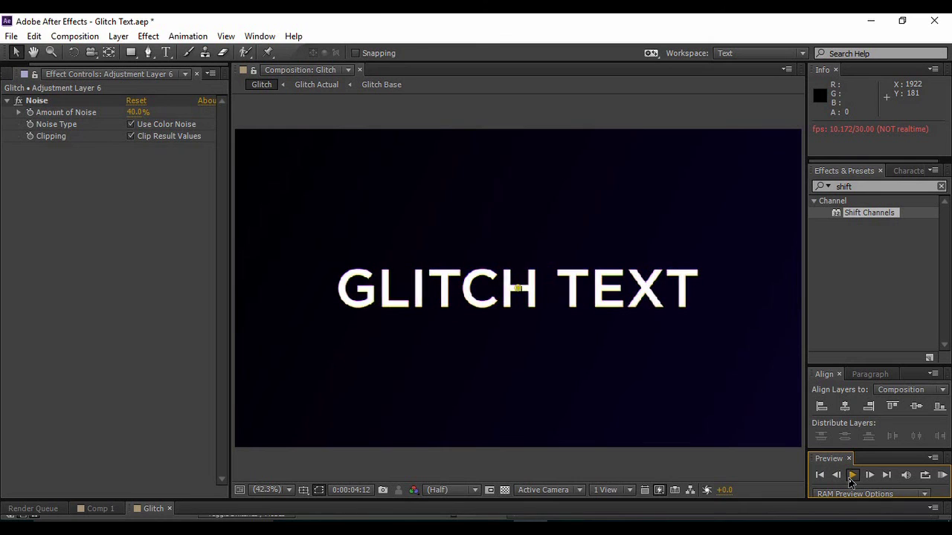